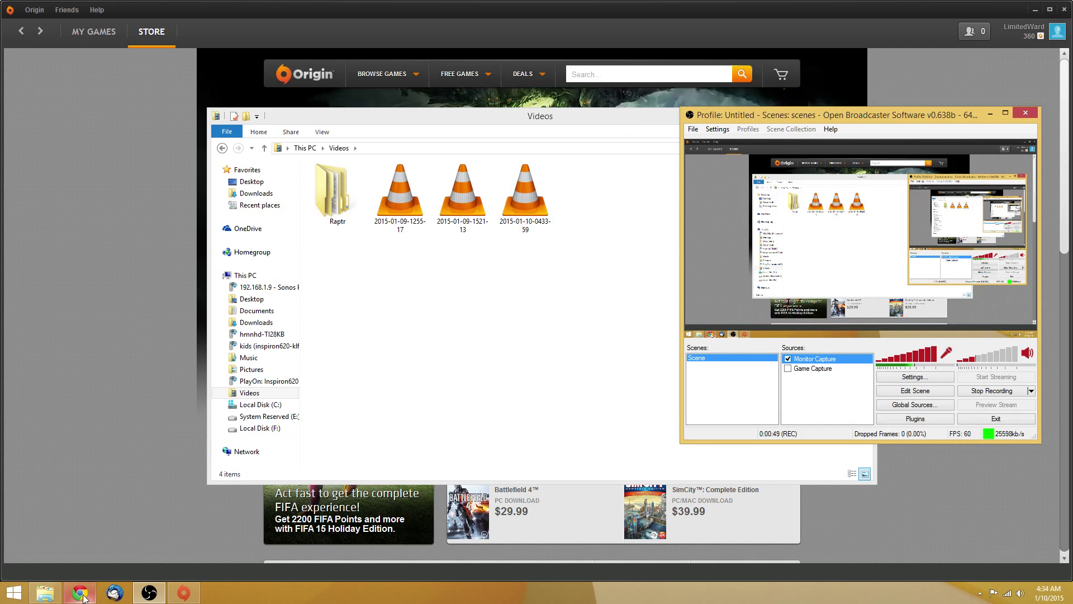
# - Bring Chrome forward on the OBS AMD VCE forum thread tab
pyautogui.moveTo(83, 596)
pyautogui.click(80, 592)
pyautogui.click(149, 6)
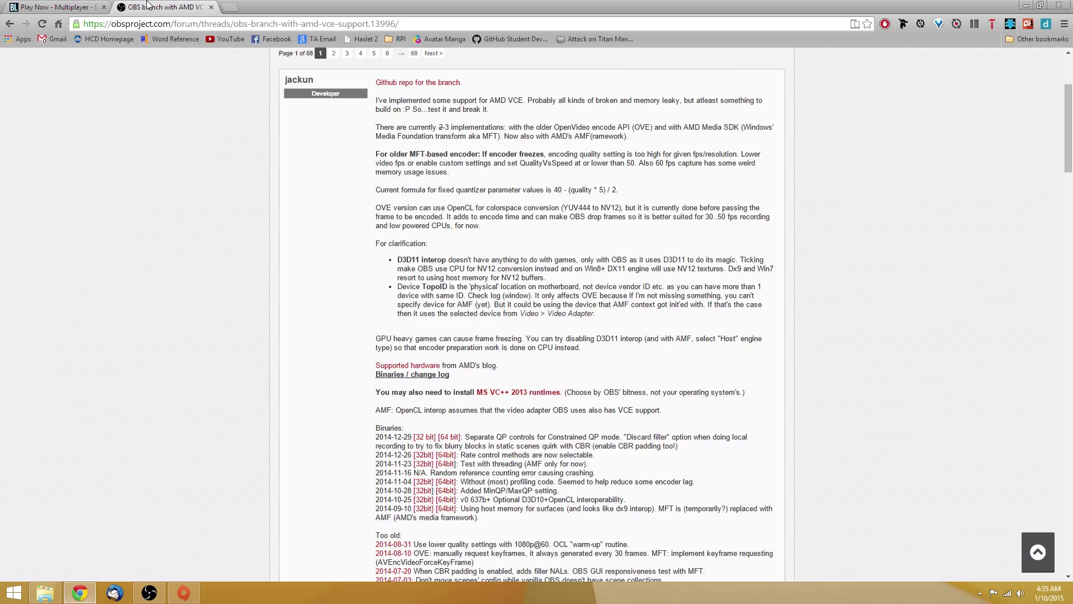
pyautogui.scroll(3, 236, 193)
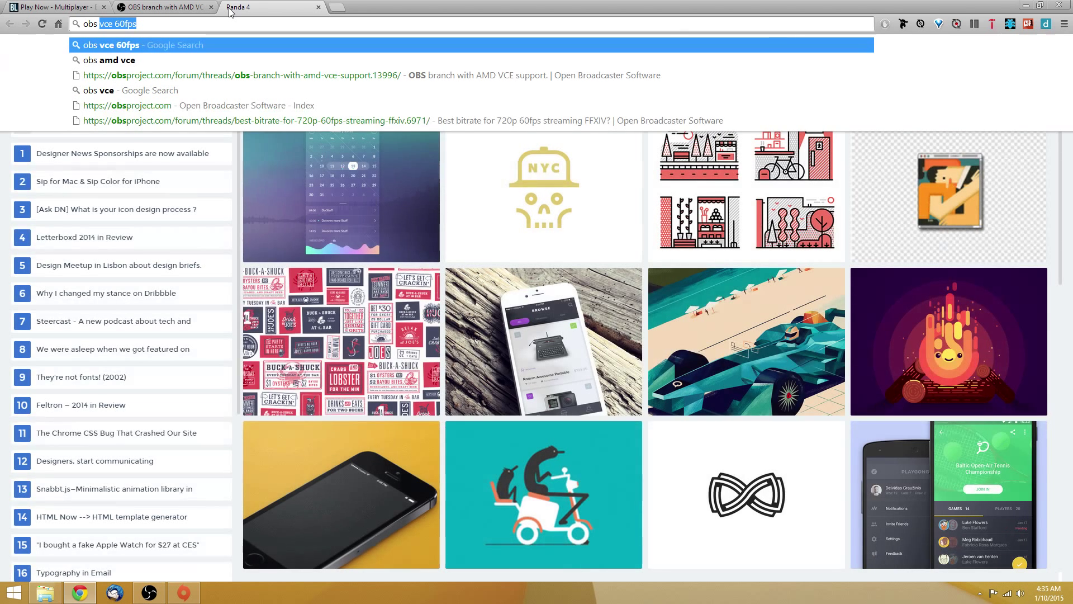
# - Run a Google search for 'obs vce' in a new tab, then close that tab
pyautogui.write('vce')
pyautogui.press('Return')
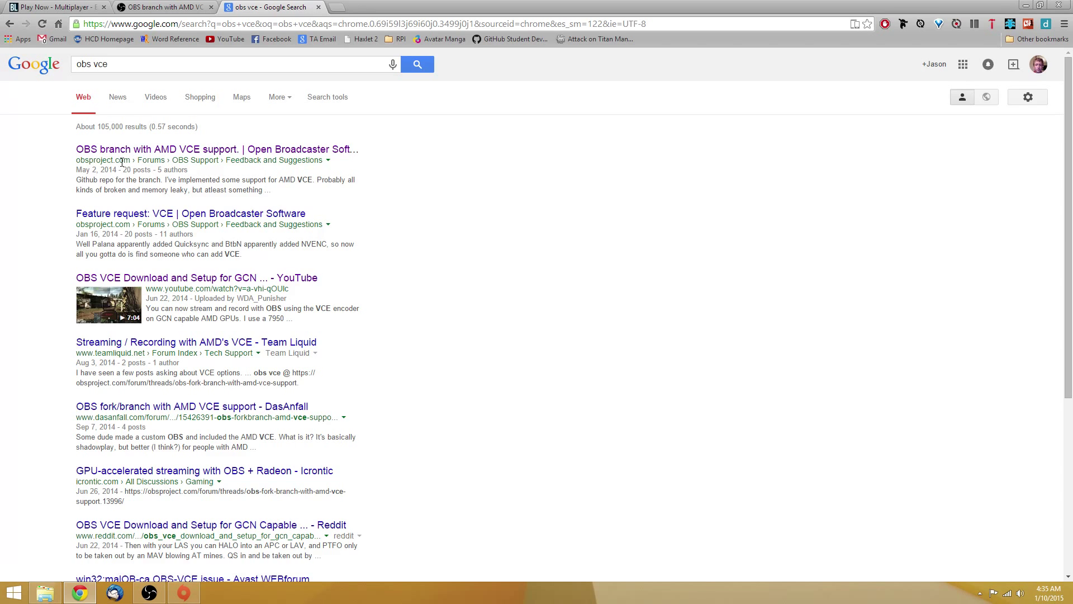
pyautogui.moveTo(77, 162)
pyautogui.mouseDown()
pyautogui.moveTo(226, 162)
pyautogui.moveTo(77, 163)
pyautogui.mouseUp()
pyautogui.click(318, 7)
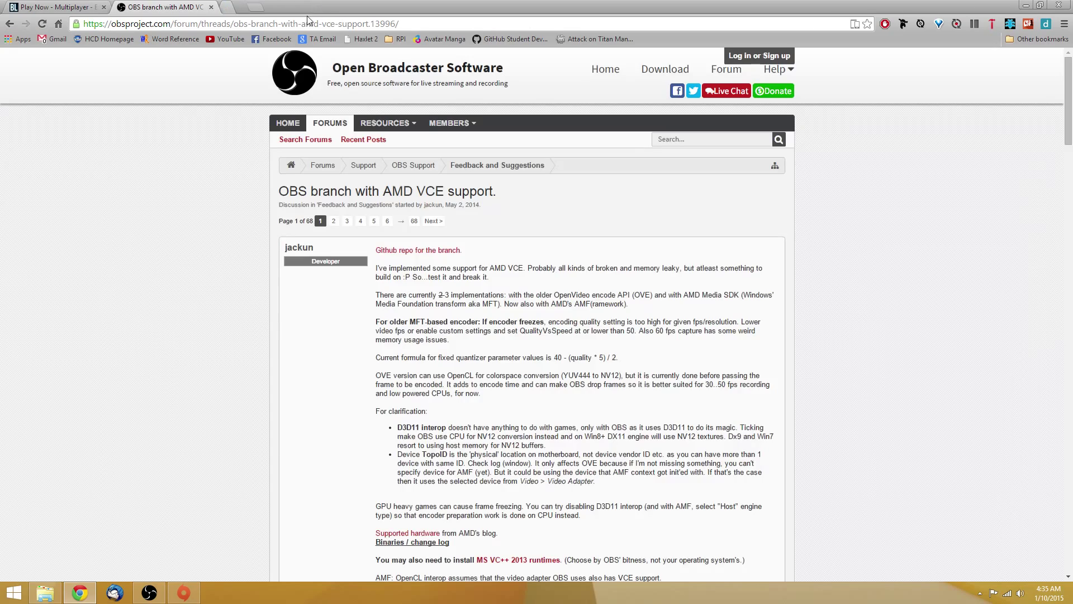
pyautogui.scroll(-3, 300, 326)
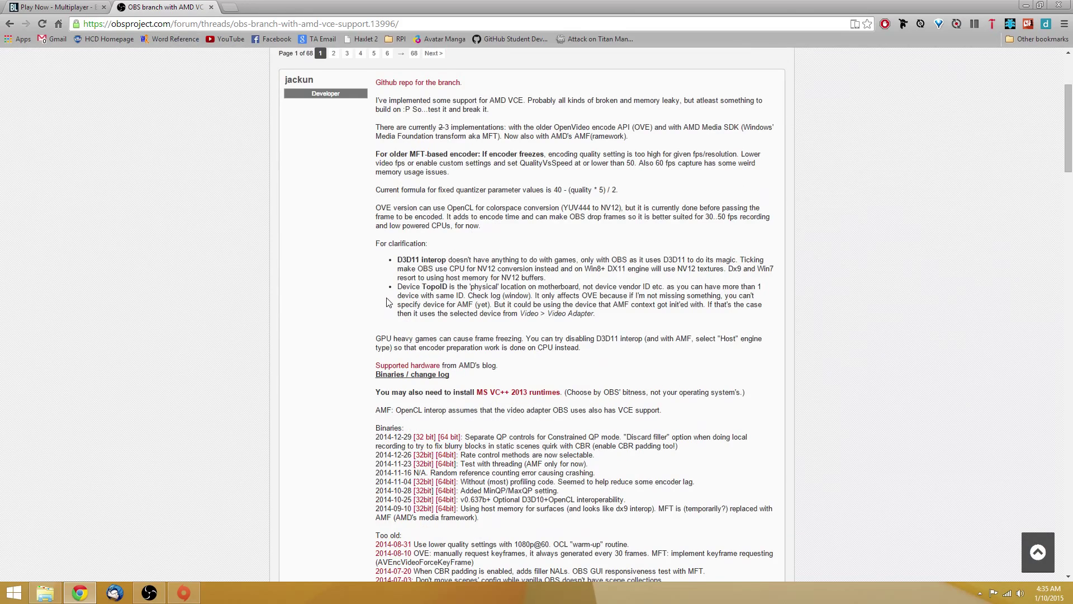
pyautogui.scroll(2, 606, 337)
pyautogui.scroll(-1, 542, 288)
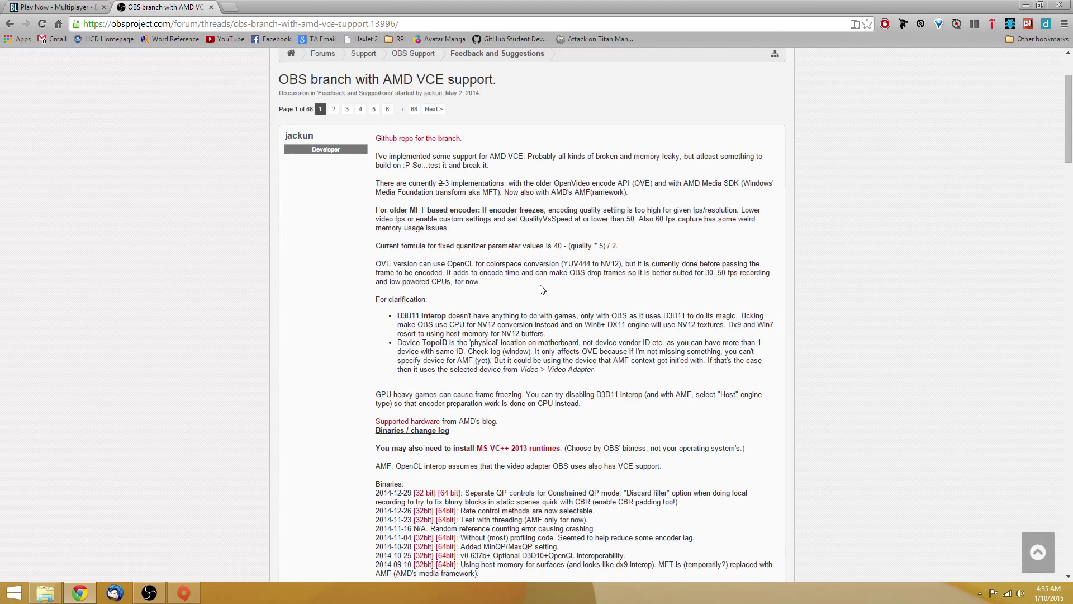
pyautogui.scroll(-1, 537, 283)
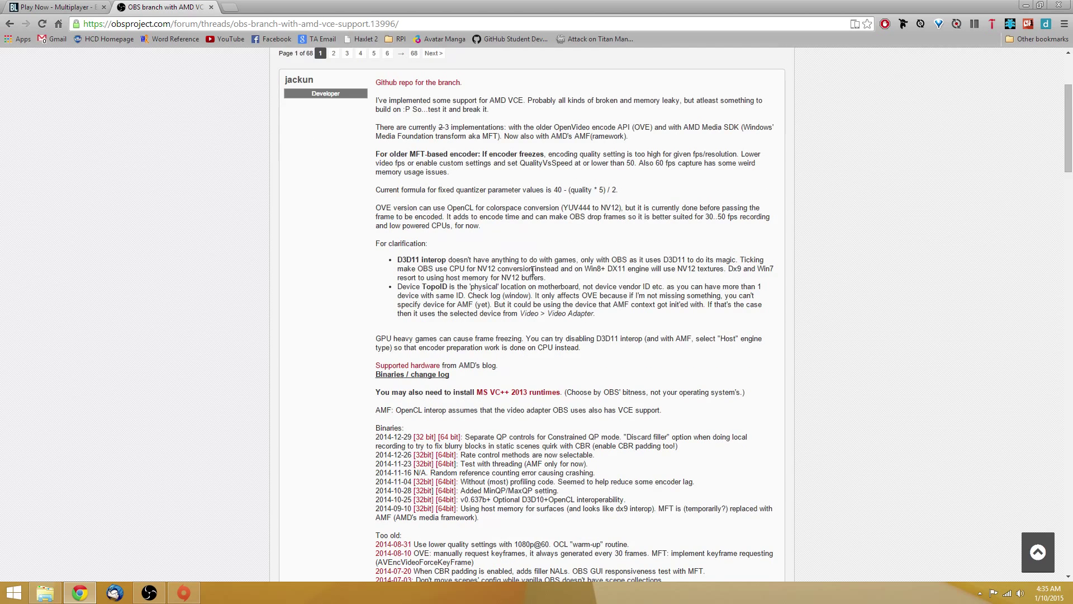
pyautogui.scroll(-1, 531, 262)
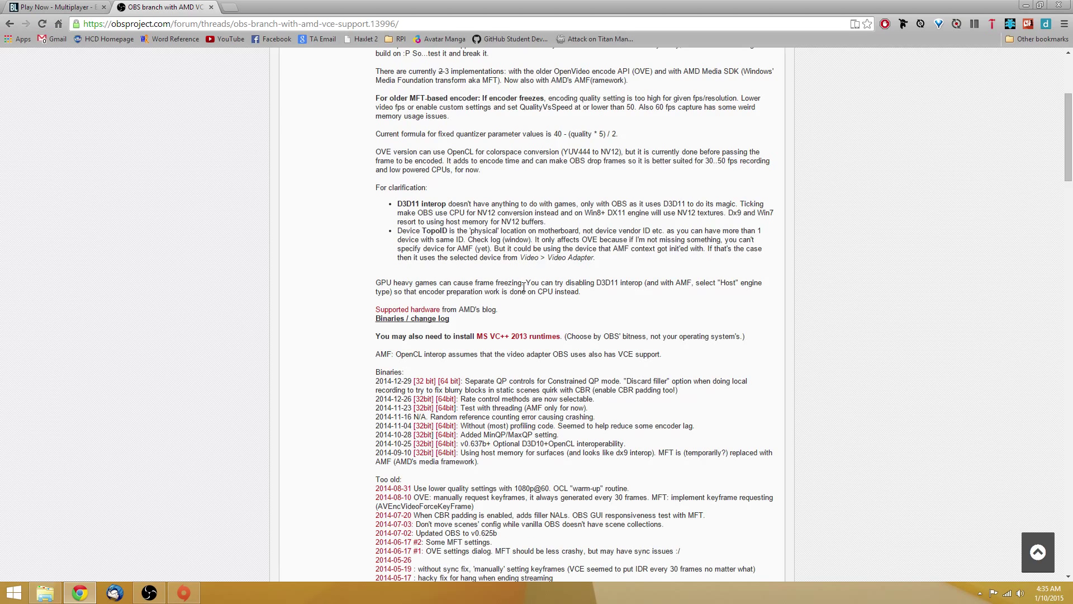
pyautogui.scroll(-1, 519, 291)
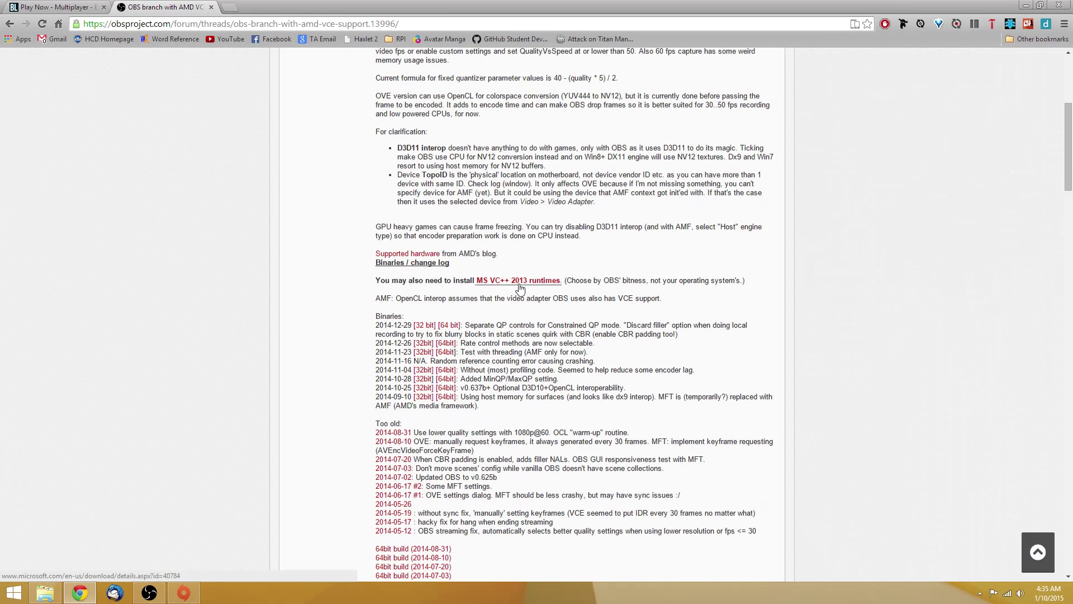
pyautogui.moveTo(387, 317); pyautogui.dragTo(390, 334)
pyautogui.click(390, 334)
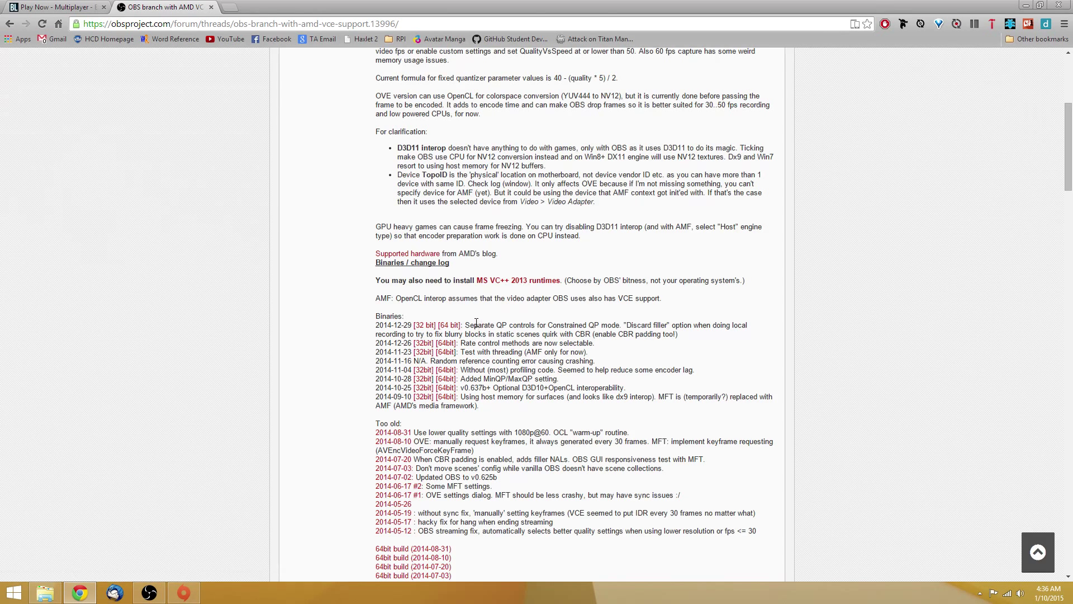
# - Inspect the obsvce_2014-12-29_64bit archive from Downloads in 7-Zip, then close it
pyautogui.click(44, 592)
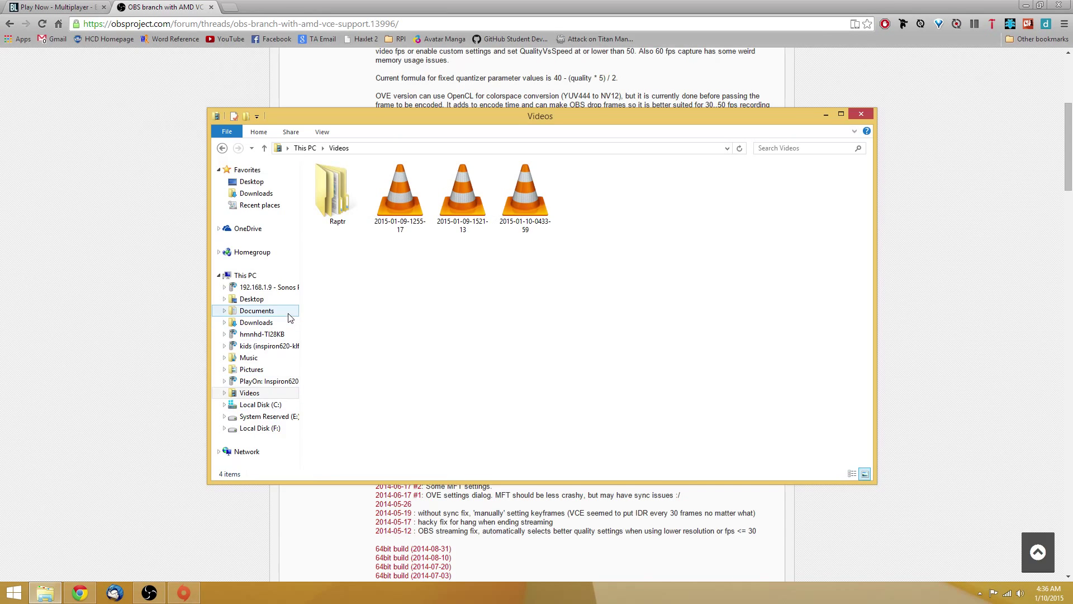
pyautogui.click(256, 322)
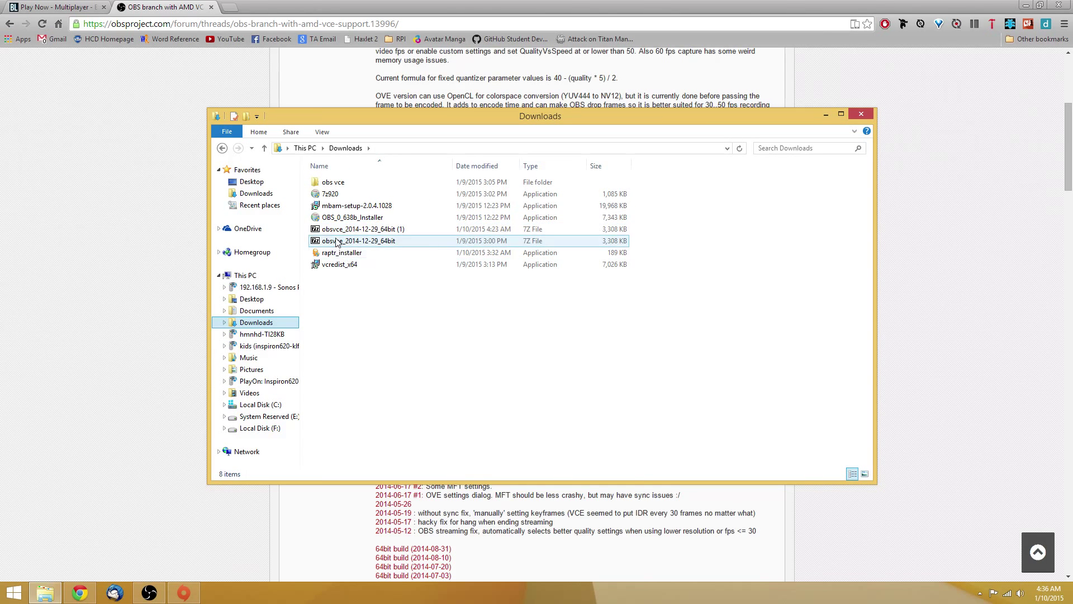
pyautogui.doubleClick(523, 246)
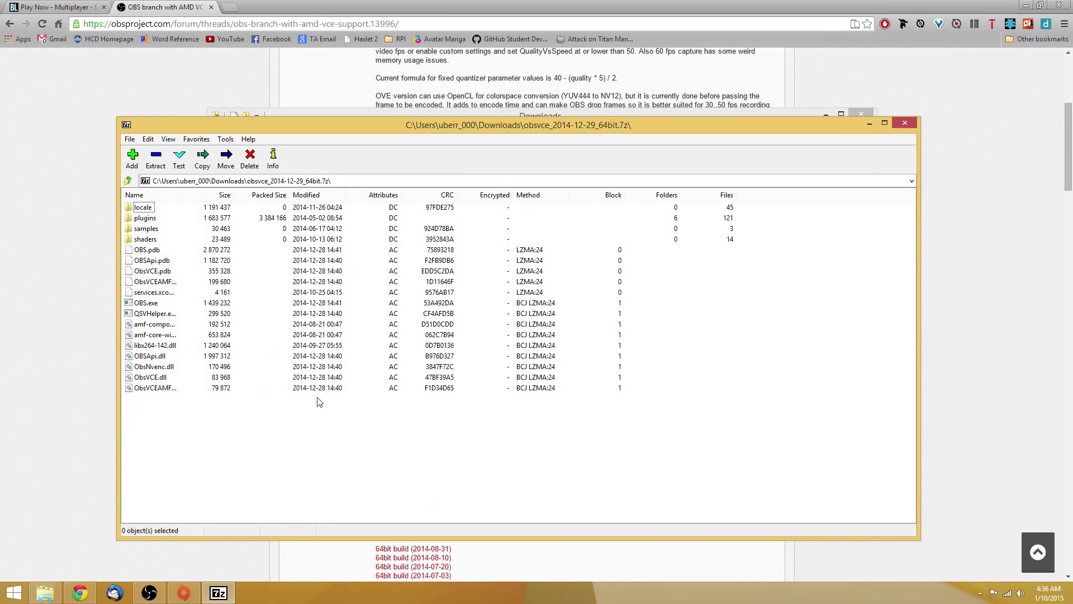
pyautogui.moveTo(287, 437); pyautogui.dragTo(129, 197)
pyautogui.click(538, 382)
pyautogui.click(912, 126)
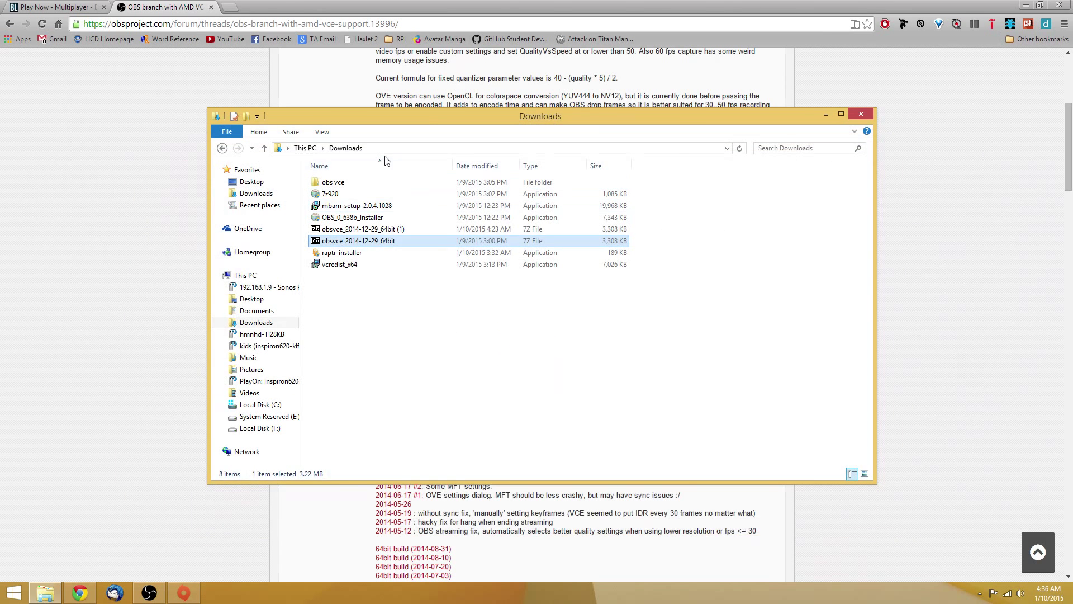
# - Navigate from Local Disk (C:) into the Program Files folder
pyautogui.click(262, 405)
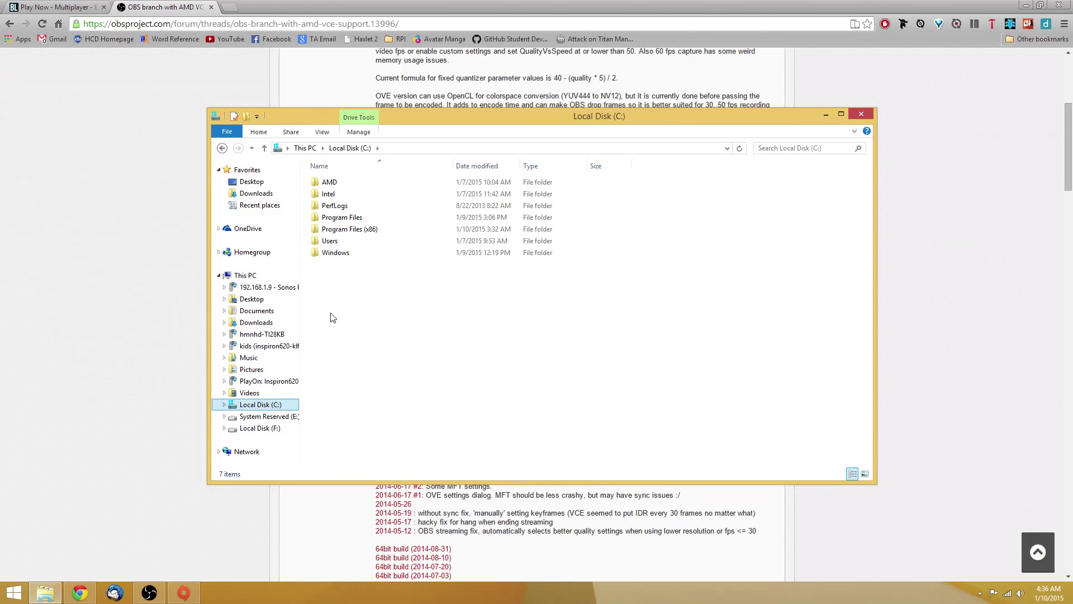
pyautogui.doubleClick(361, 221)
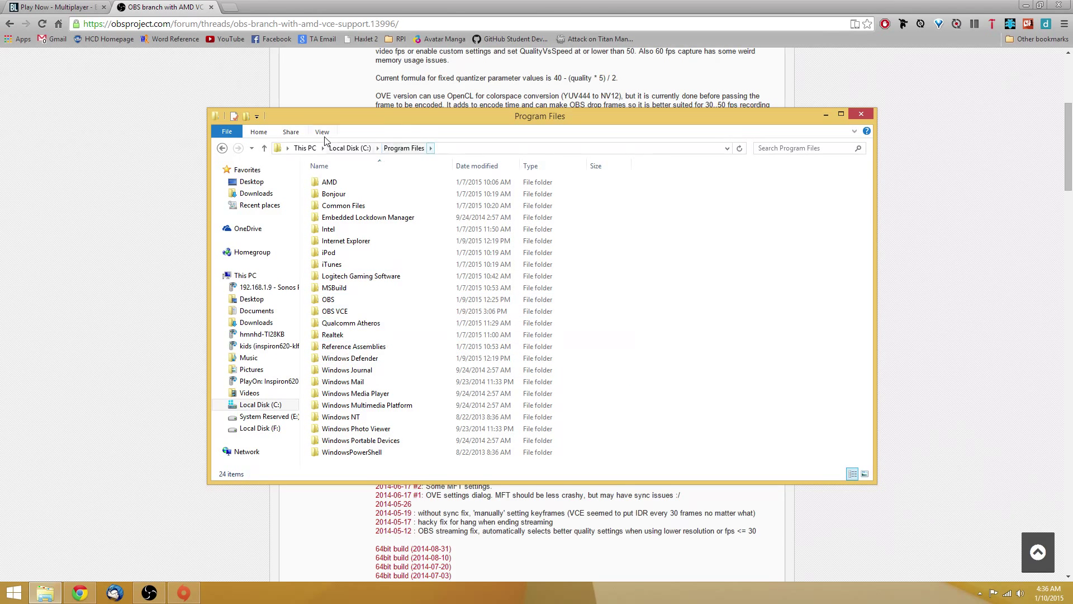
pyautogui.click(341, 148)
pyautogui.click(387, 229)
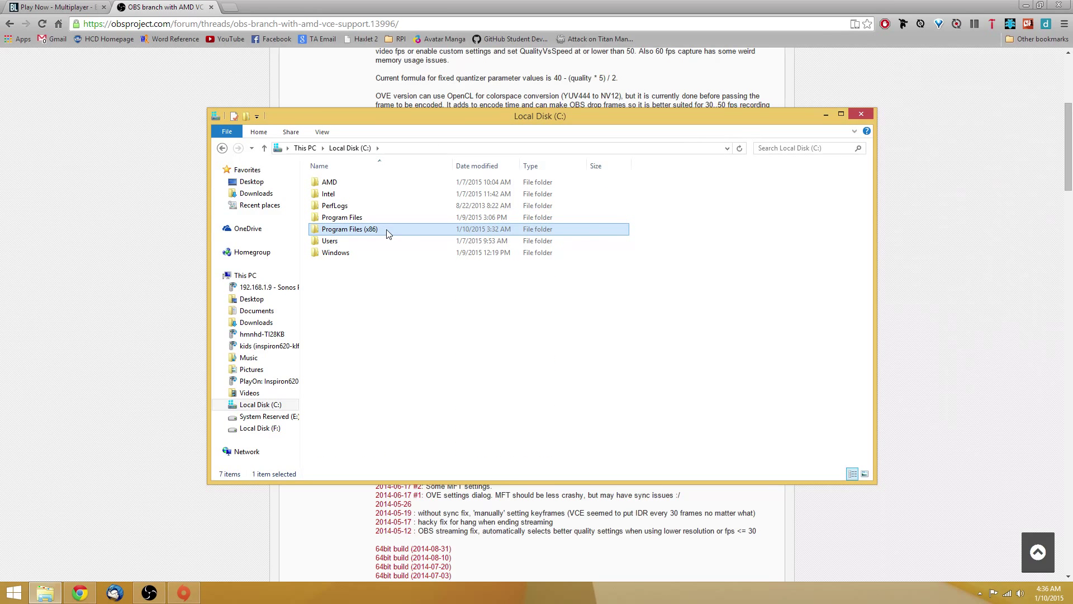
pyautogui.click(362, 218)
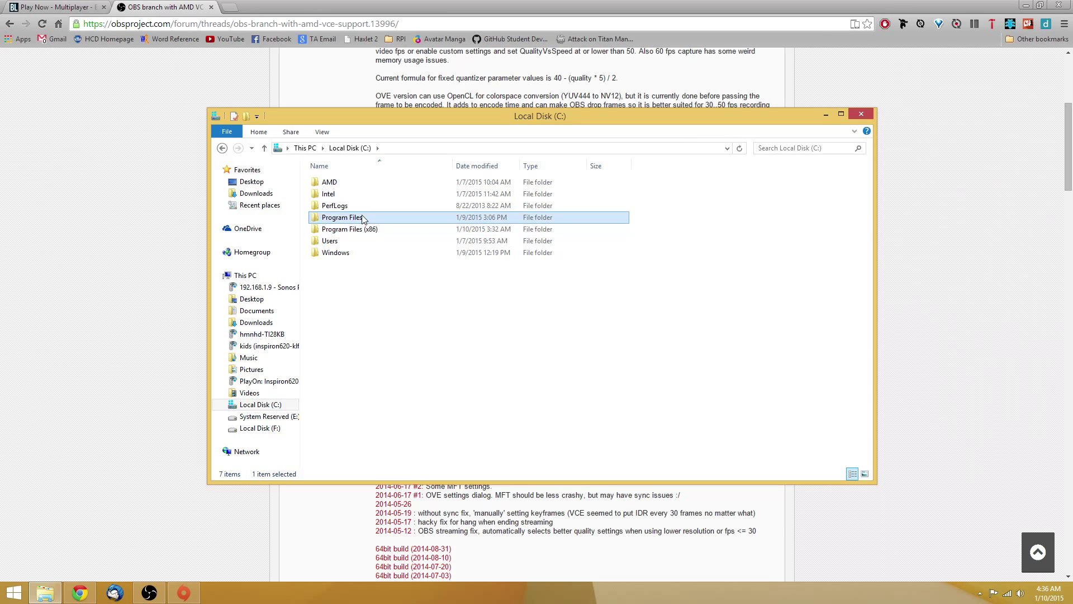
pyautogui.doubleClick(362, 218)
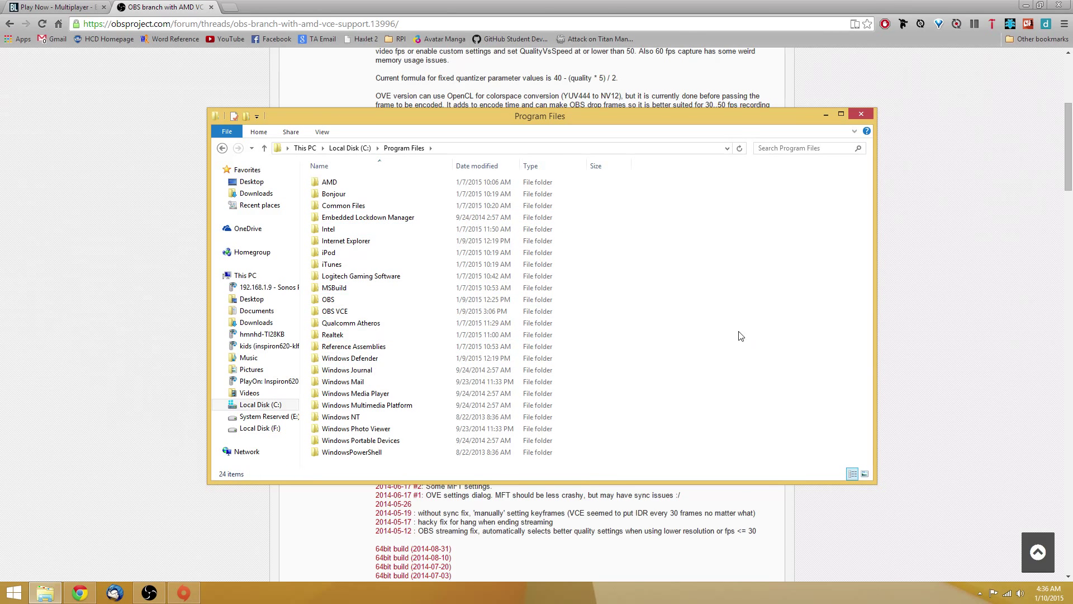
# - View the 18 files in the OBS VCE program folder, then close File Explorer
pyautogui.click(350, 313)
pyautogui.doubleClick(350, 314)
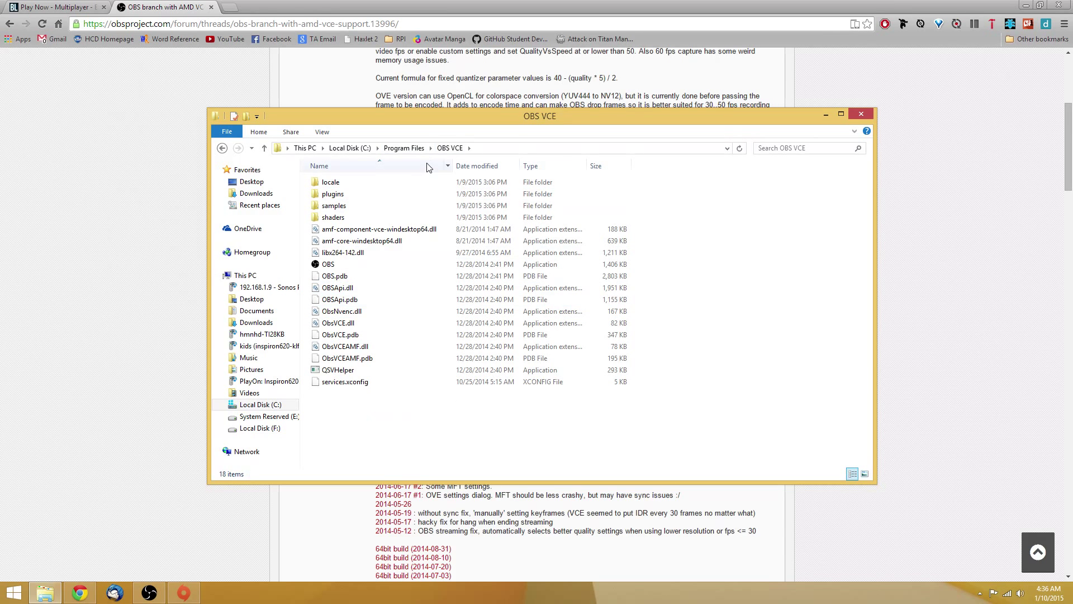
pyautogui.click(403, 149)
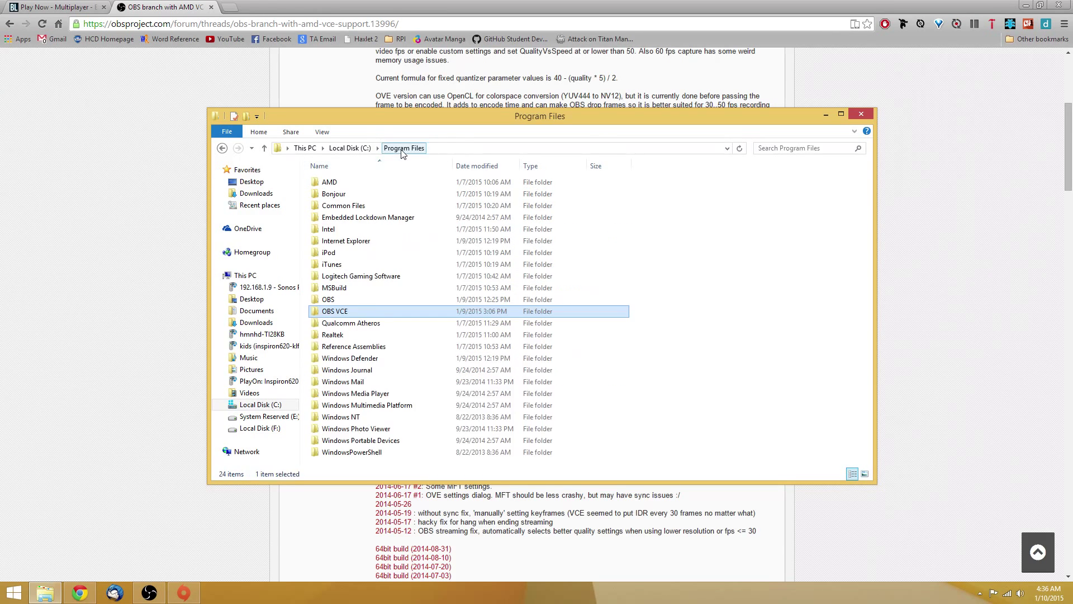
pyautogui.click(351, 297)
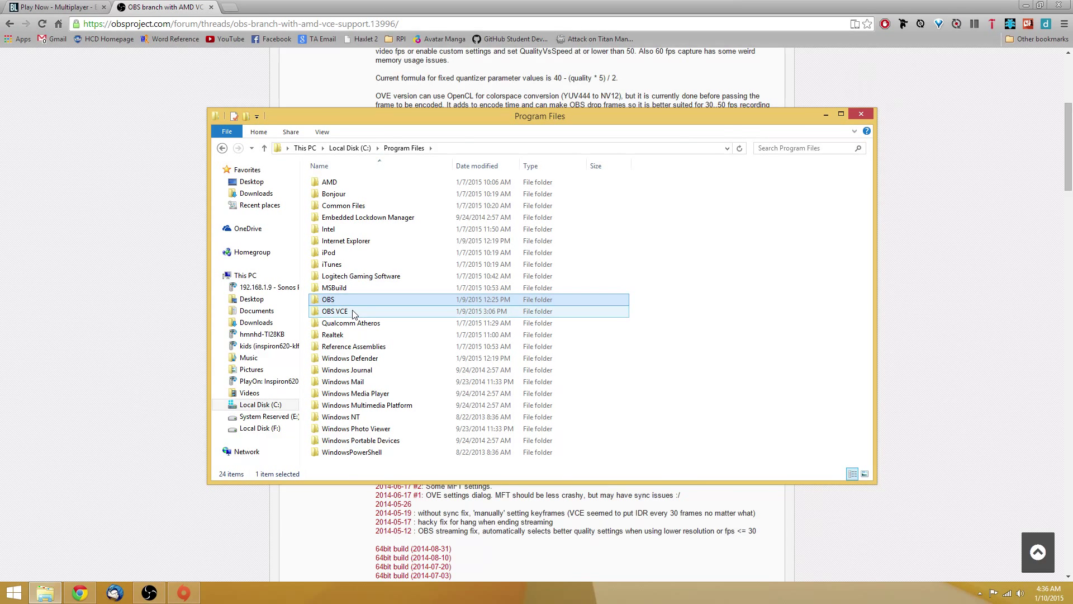
pyautogui.click(351, 312)
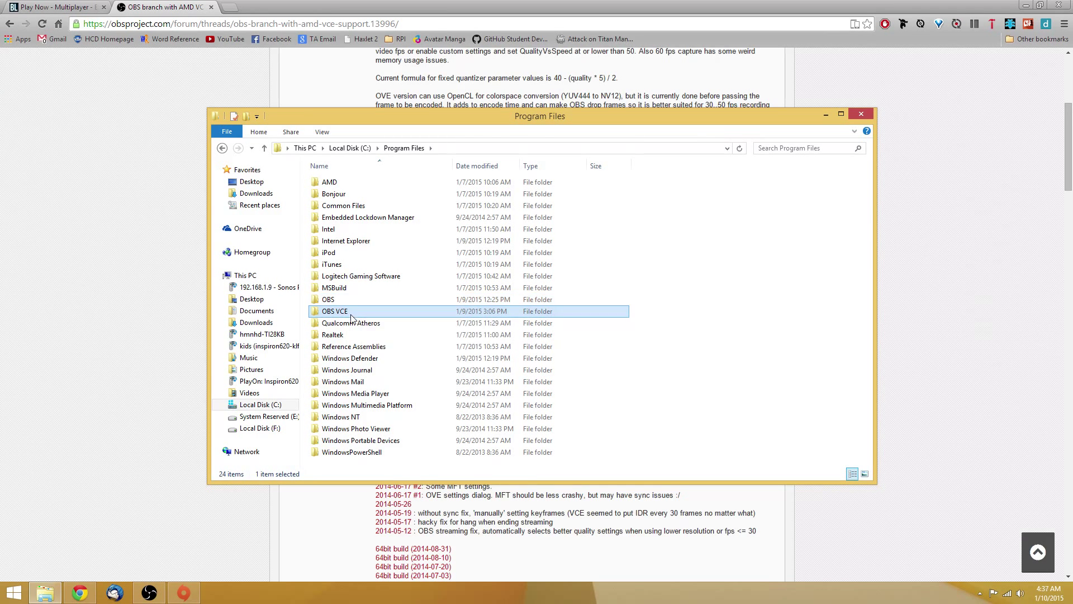
pyautogui.doubleClick(351, 314)
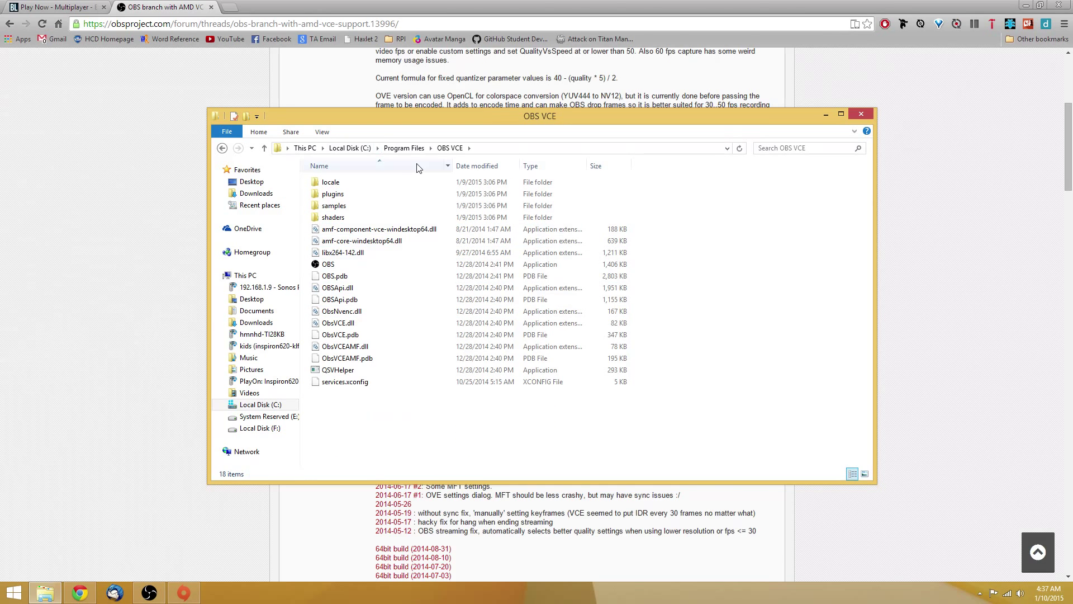
pyautogui.click(857, 115)
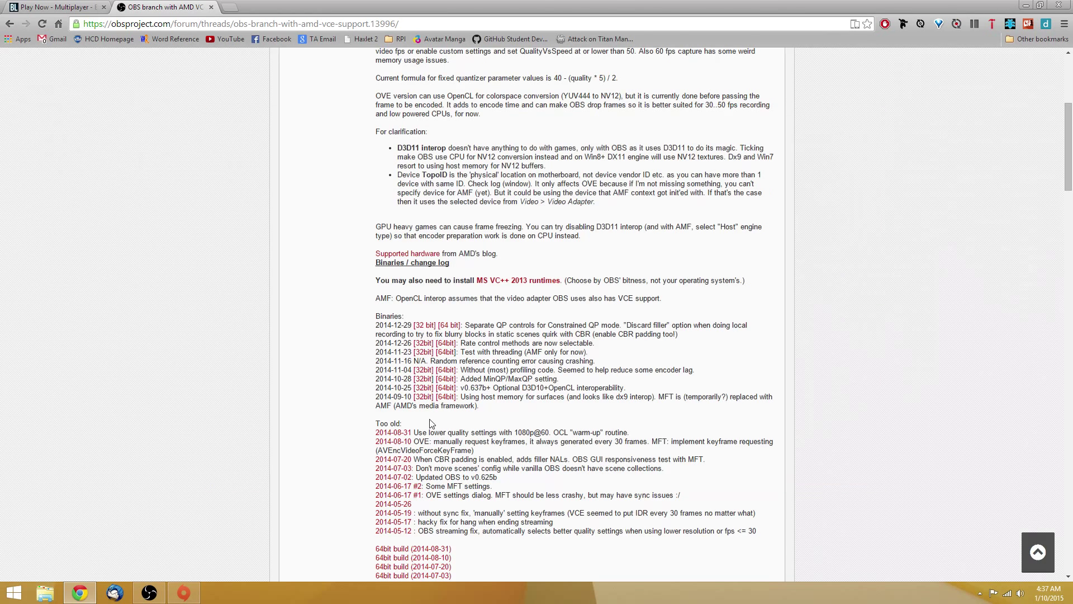
pyautogui.click(165, 585)
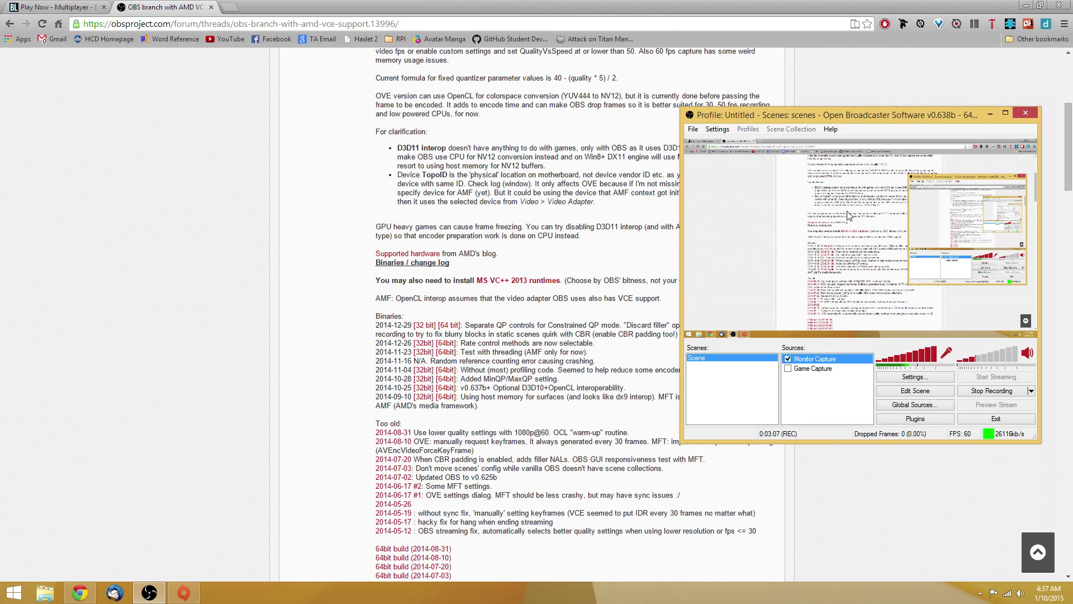
pyautogui.click(900, 377)
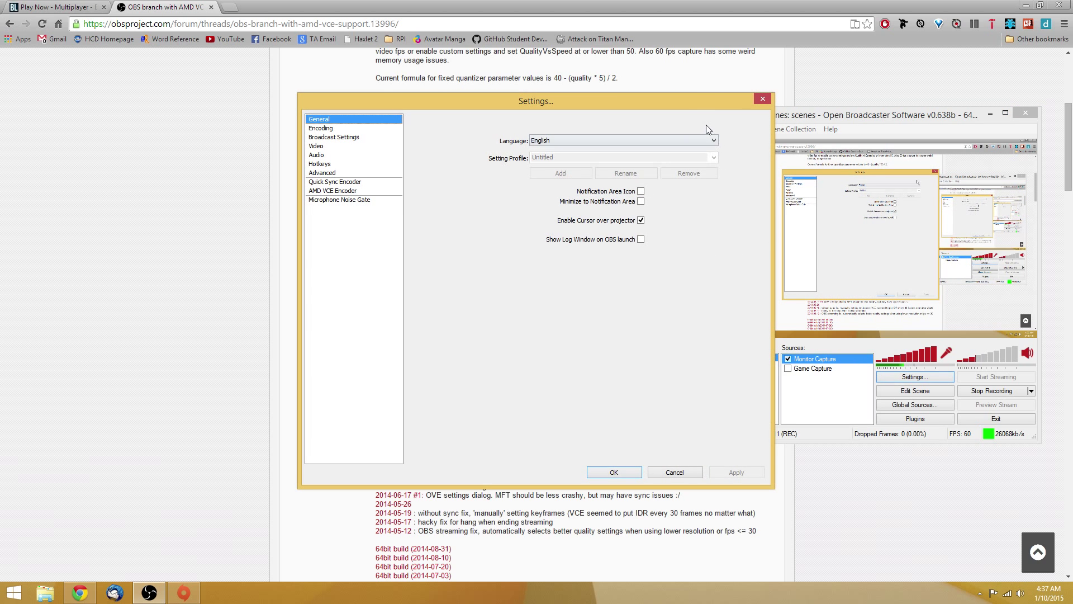
pyautogui.moveTo(705, 103); pyautogui.dragTo(609, 89)
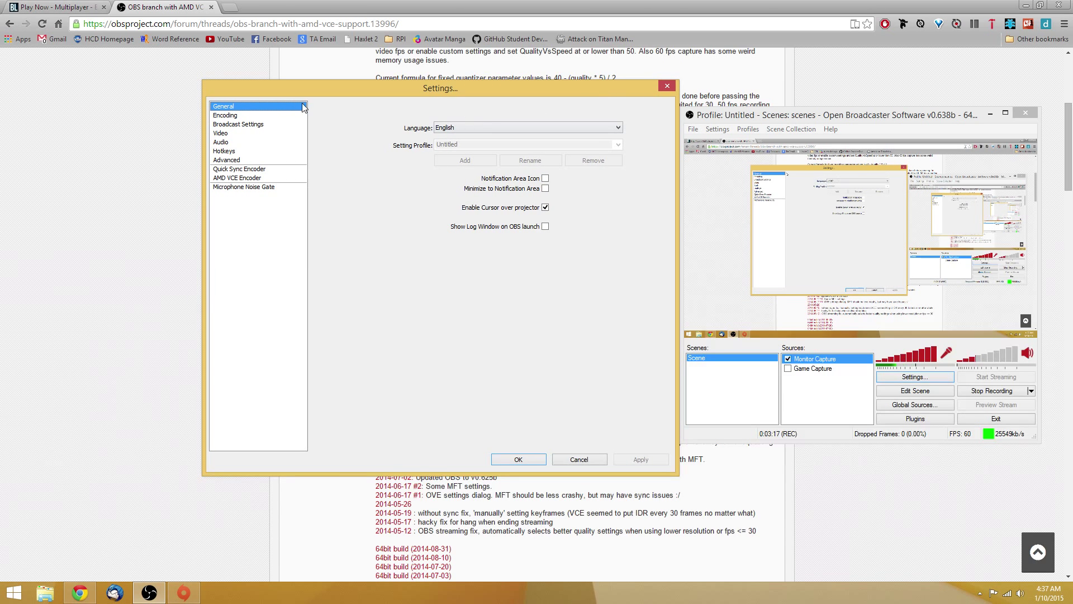
pyautogui.click(244, 115)
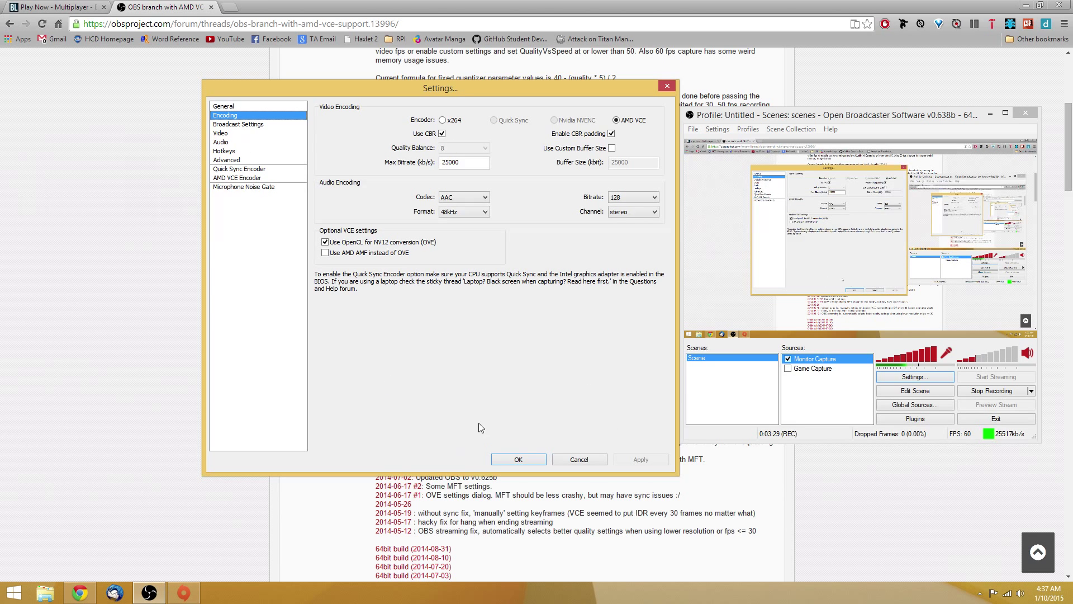
pyautogui.click(169, 342)
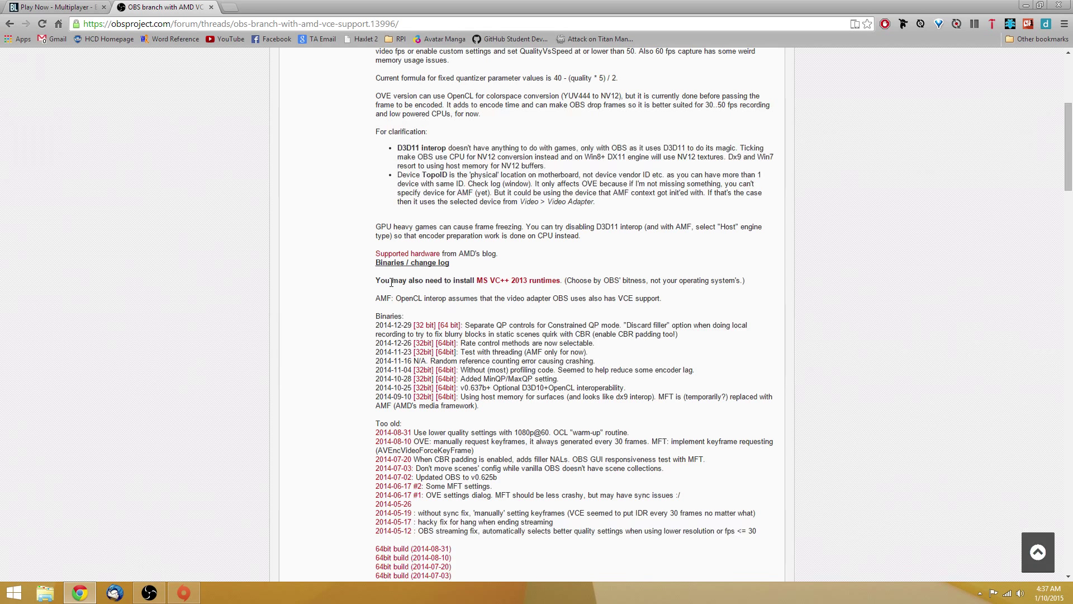
# - Read the forum note on installing MS VC++ 2013 runtimes, then return to OBS settings
pyautogui.moveTo(391, 281); pyautogui.dragTo(650, 279)
pyautogui.click(651, 279)
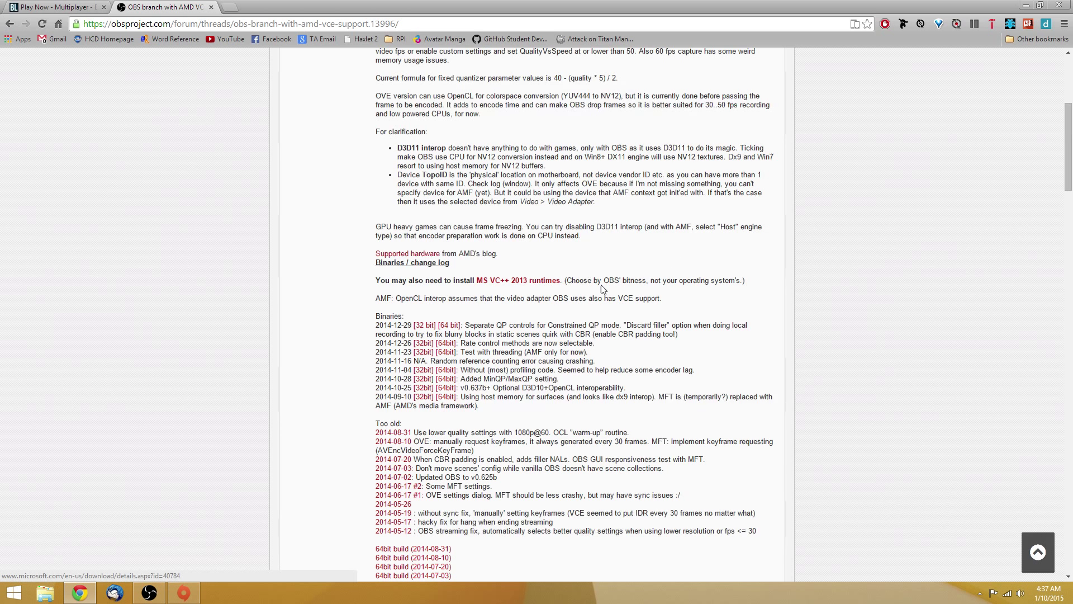
pyautogui.moveTo(565, 280); pyautogui.dragTo(706, 280)
pyautogui.click(705, 280)
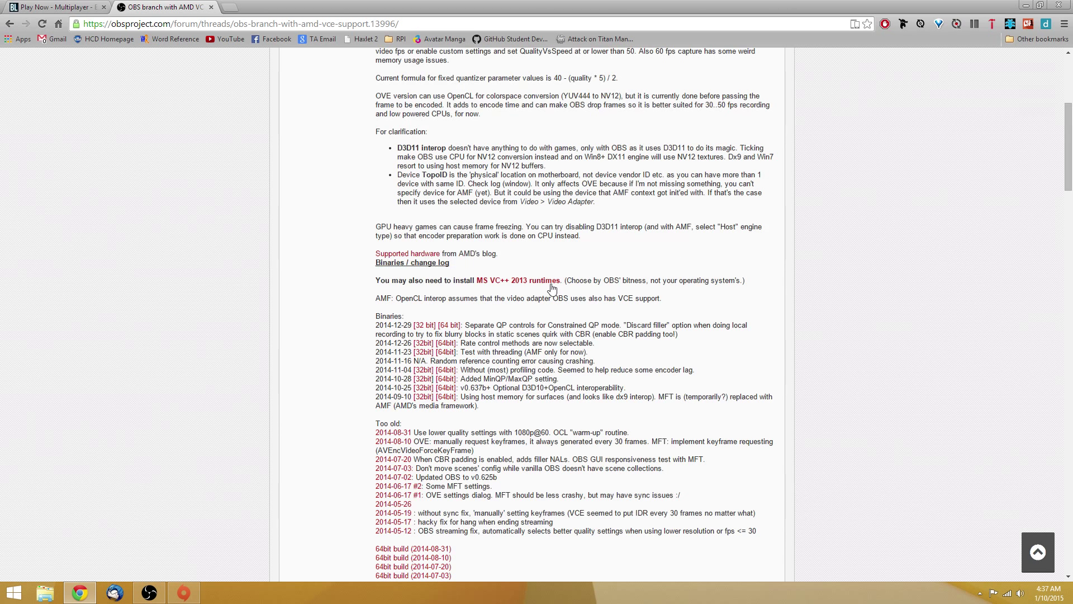
pyautogui.tripleClick(604, 280)
pyautogui.moveTo(604, 280); pyautogui.dragTo(666, 284)
pyautogui.click(666, 284)
pyautogui.click(152, 592)
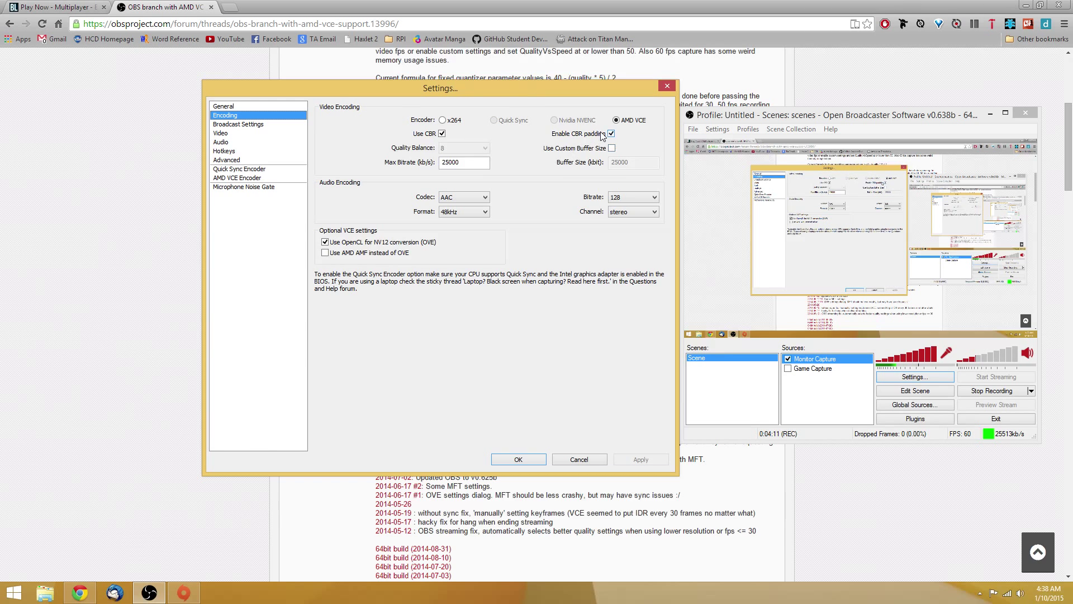
# - Review the Encoding page, confirming AMD VCE with CBR at 25000 Max Bitrate
pyautogui.click(225, 108)
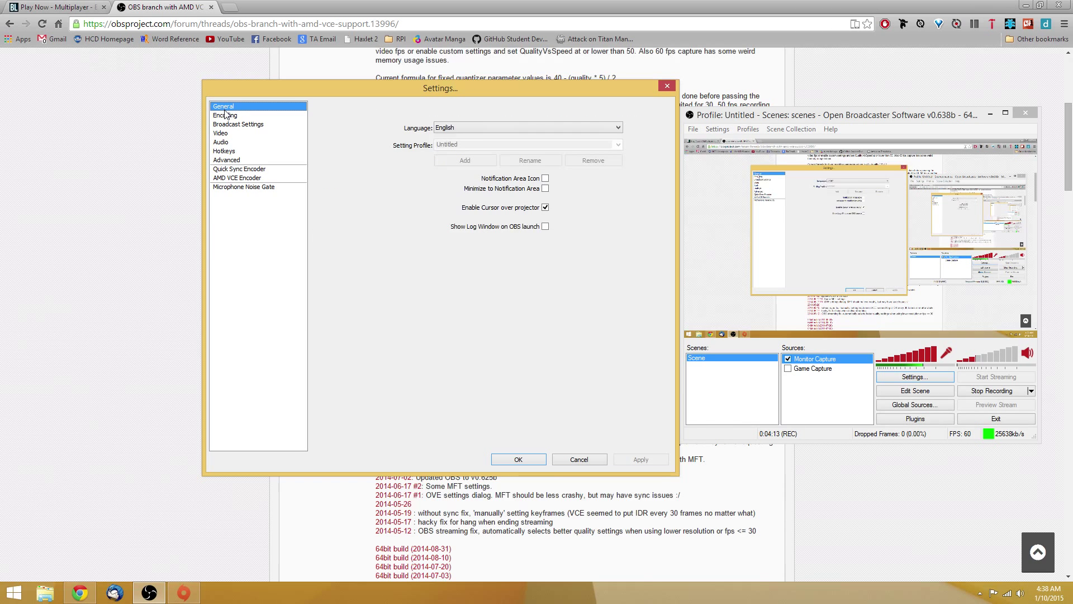
pyautogui.click(225, 115)
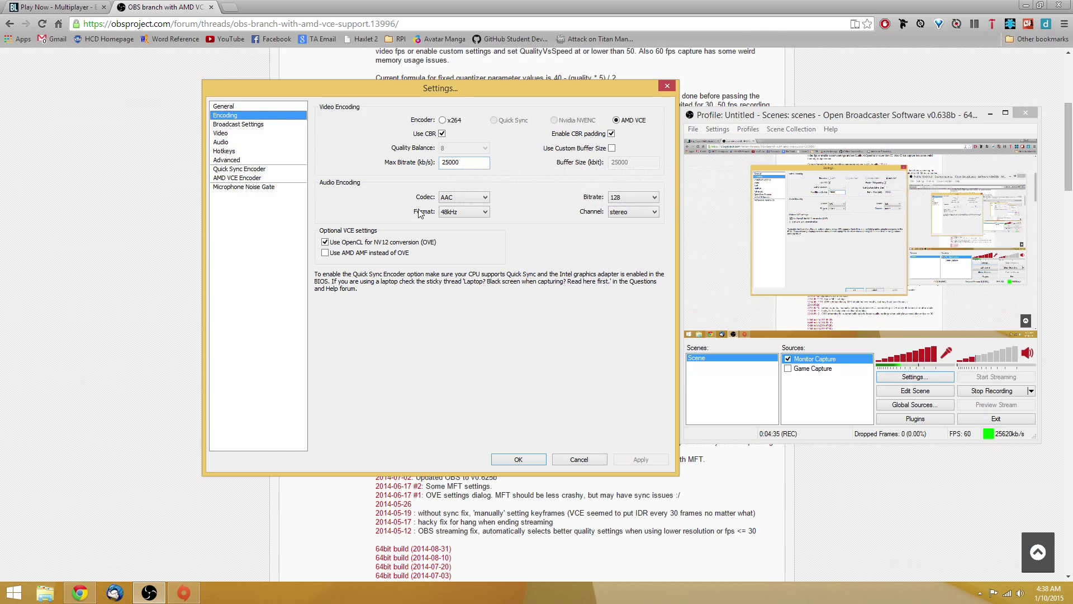
pyautogui.click(457, 168)
pyautogui.doubleClick(457, 169)
pyautogui.click(478, 164)
pyautogui.moveTo(479, 164); pyautogui.dragTo(412, 166)
pyautogui.click(480, 164)
pyautogui.doubleClick(464, 162)
pyautogui.click(471, 161)
# - Check Broadcast Settings, then verify video at custom 1920x1080 and 60 FPS
pyautogui.click(234, 125)
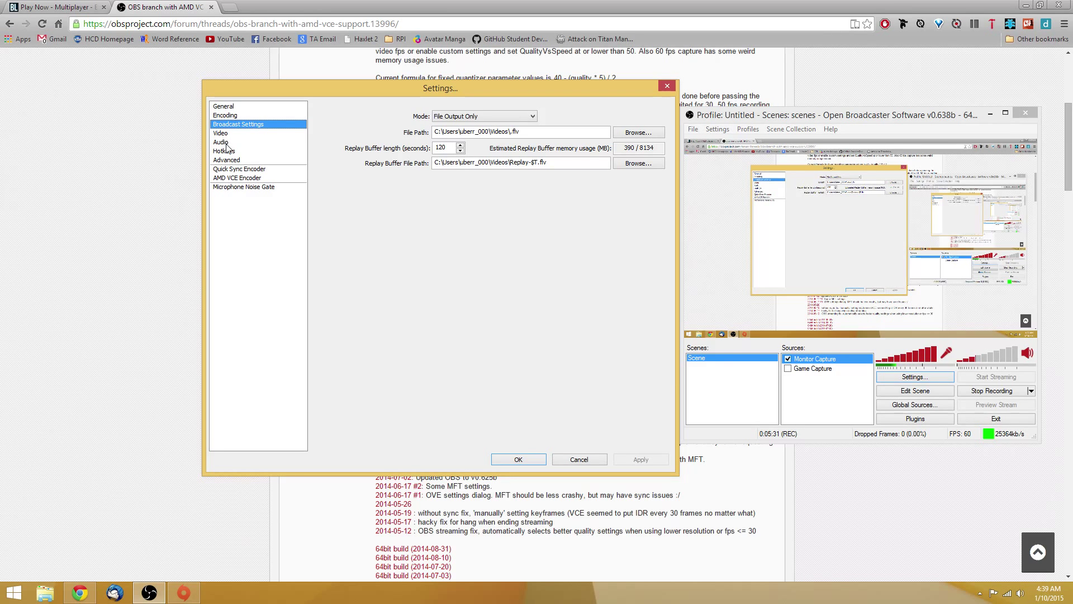
pyautogui.click(235, 134)
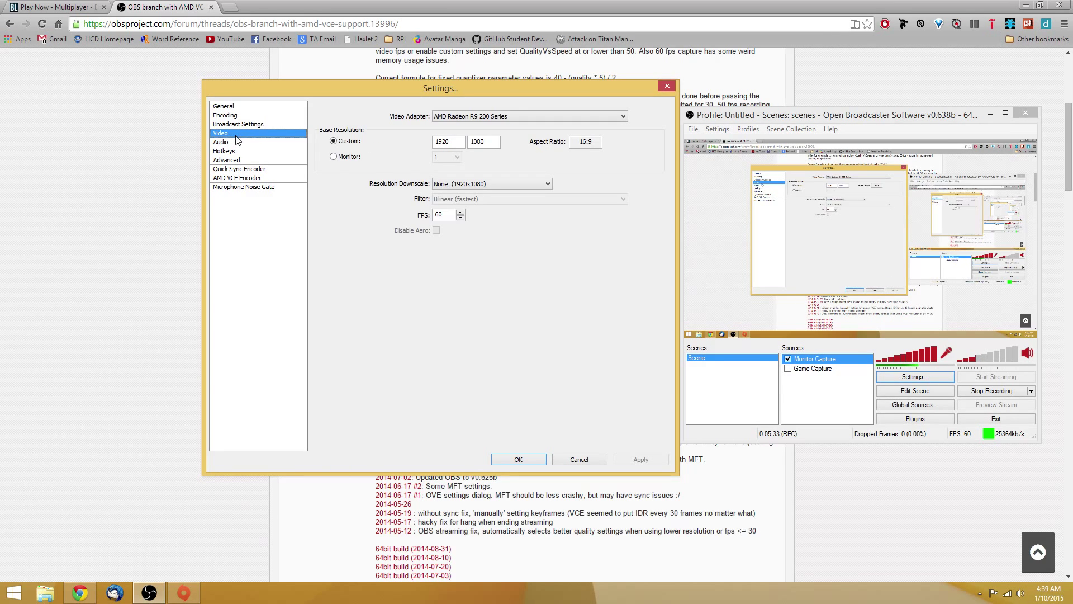
pyautogui.click(496, 147)
pyautogui.press('Left')
pyautogui.doubleClick(441, 217)
pyautogui.click(445, 217)
# - Look over the Audio, Hotkeys and Advanced settings pages without changing anything
pyautogui.click(251, 148)
pyautogui.click(252, 141)
pyautogui.click(255, 151)
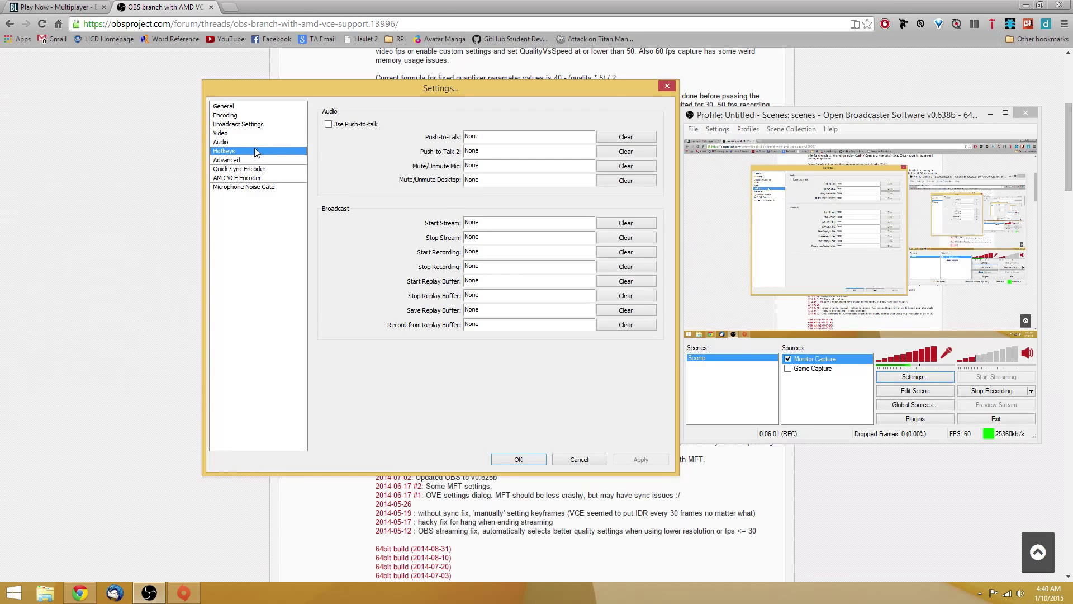
pyautogui.click(243, 160)
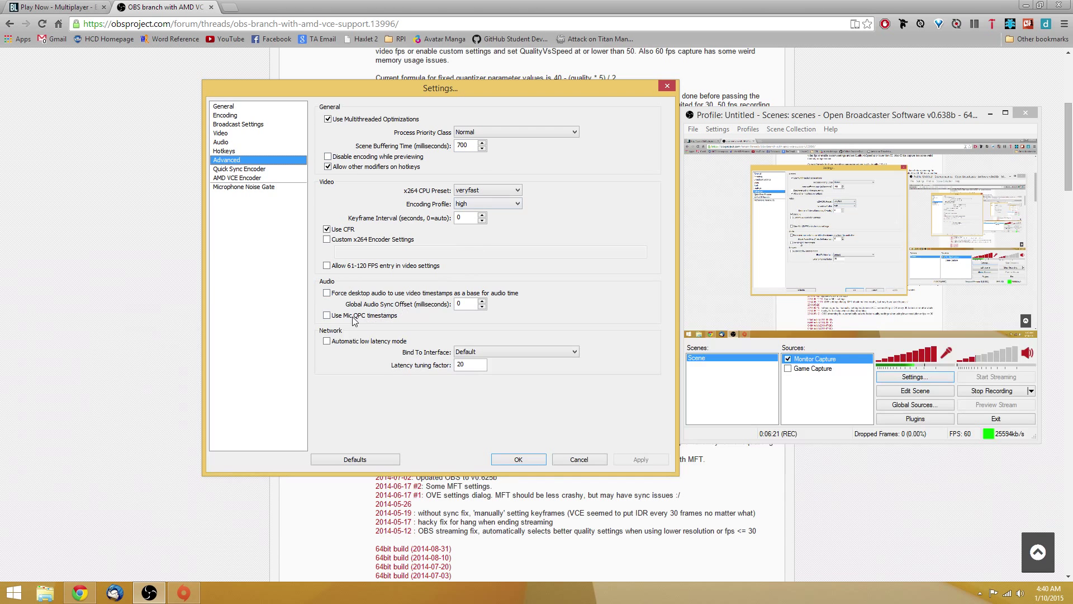
# - Keep the x264 CPU Preset at veryfast and view the AMD VCE Encoder settings
pyautogui.click(517, 193)
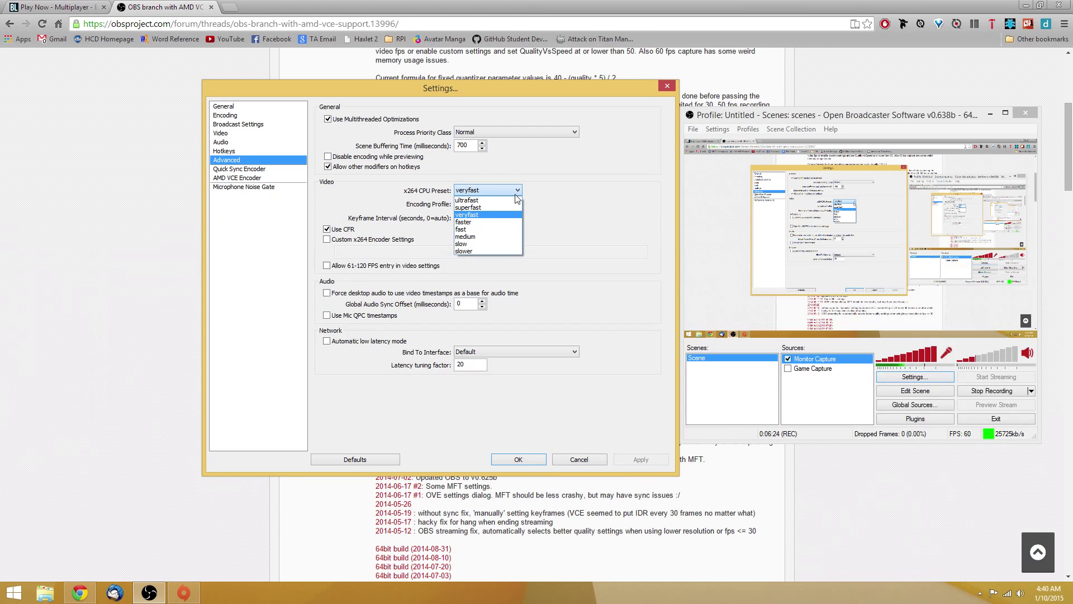
pyautogui.click(484, 189)
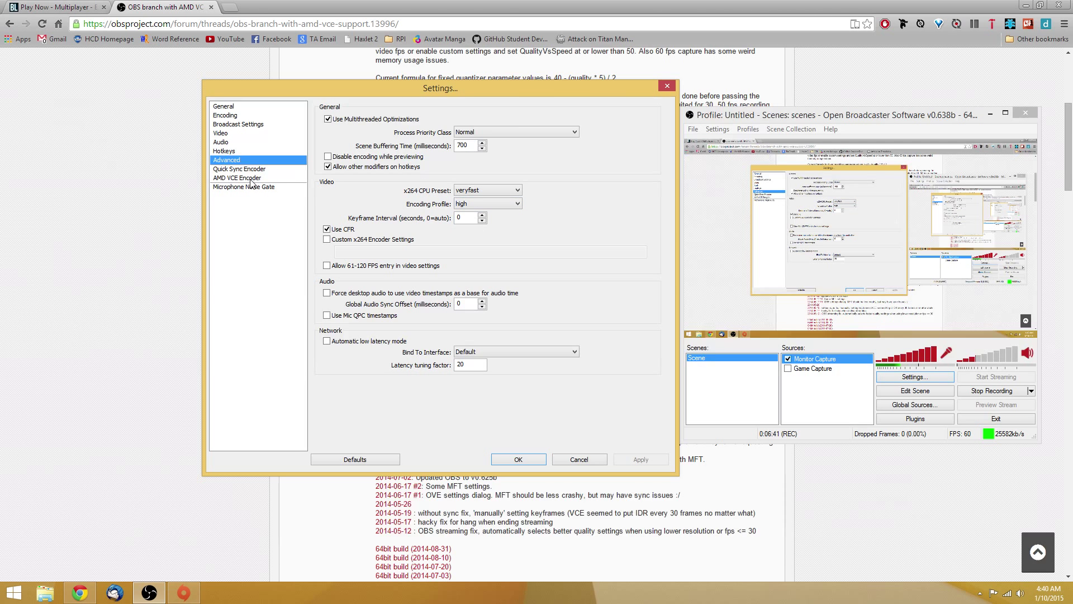
pyautogui.click(273, 177)
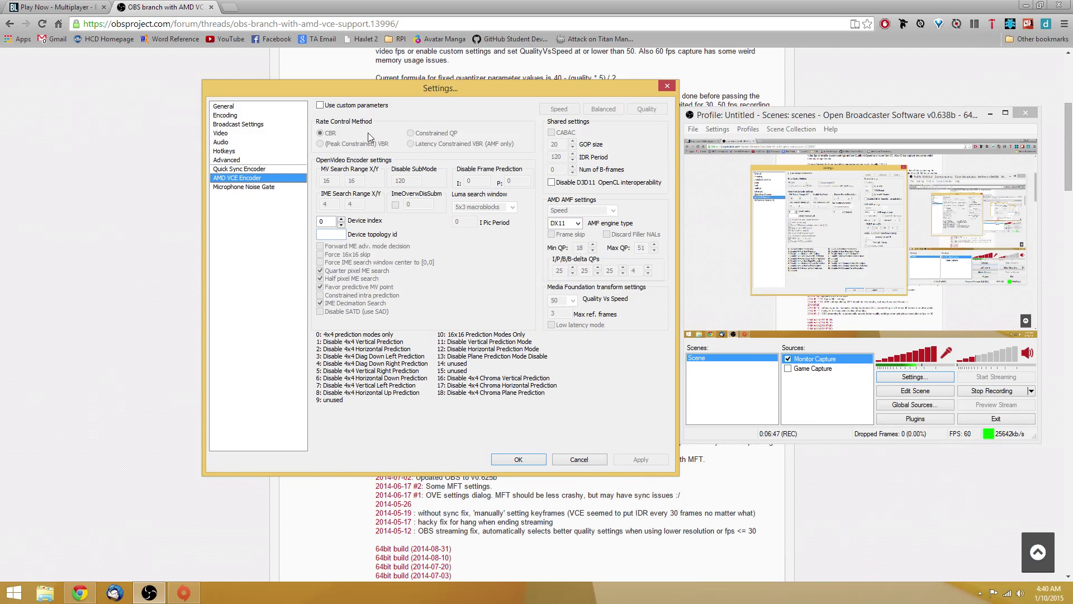
# - Leave 'Use custom parameters' off for AMD VCE and close Settings with OK
pyautogui.click(337, 106)
pyautogui.click(337, 107)
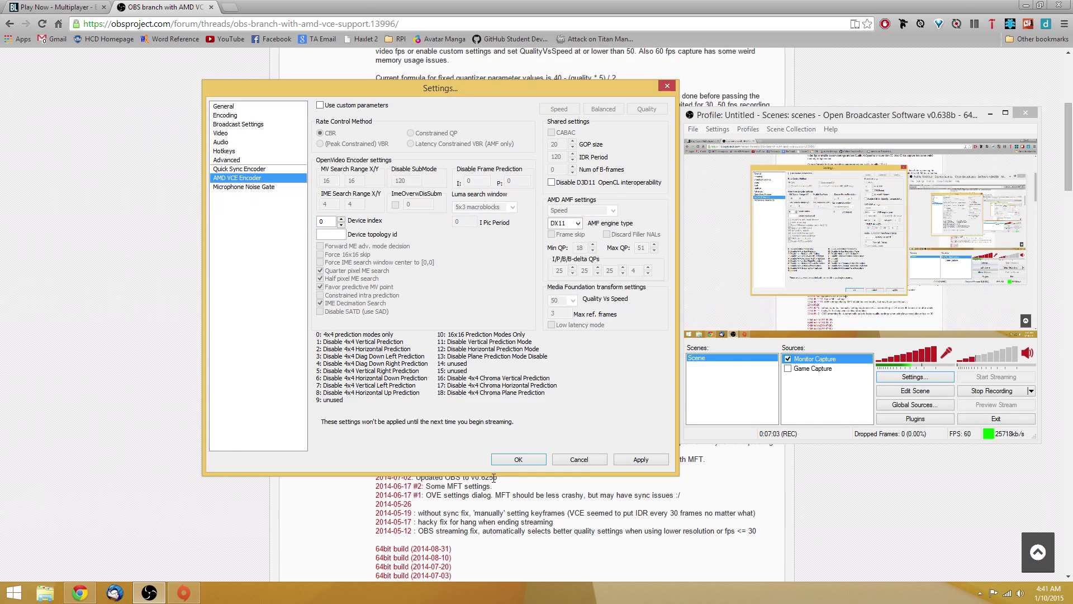
pyautogui.click(514, 462)
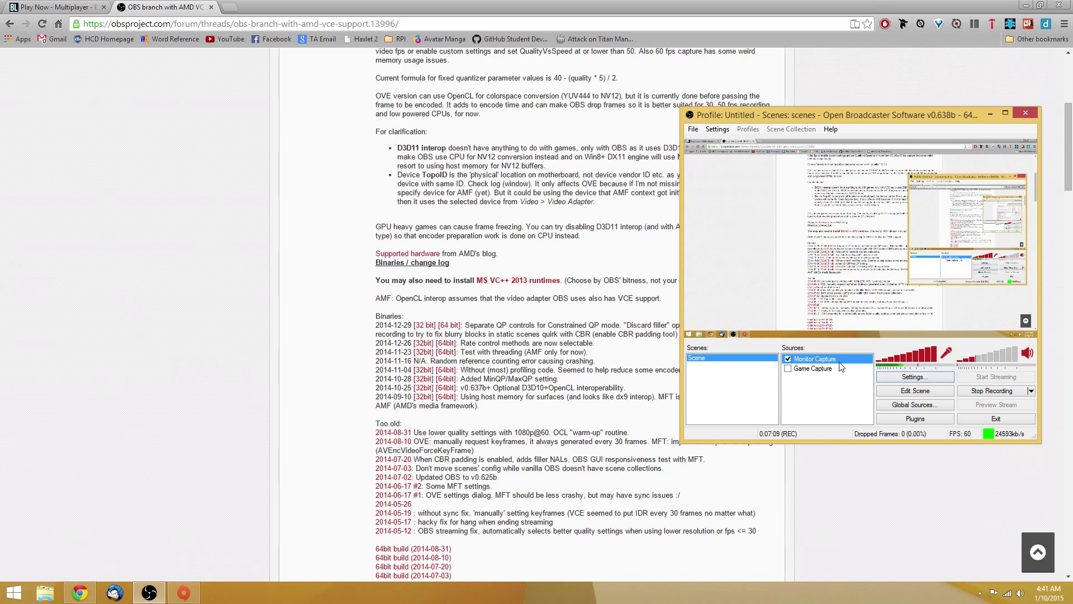
# - Keep Monitor Capture as the selected source, then bring Chrome's Battlelog page forward
pyautogui.click(820, 369)
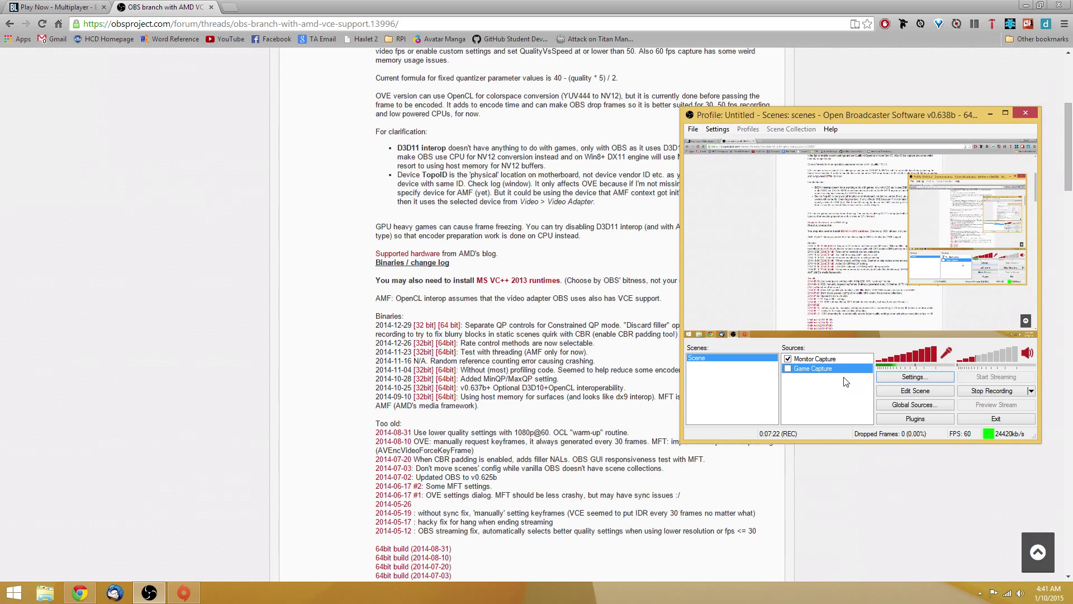
pyautogui.click(814, 358)
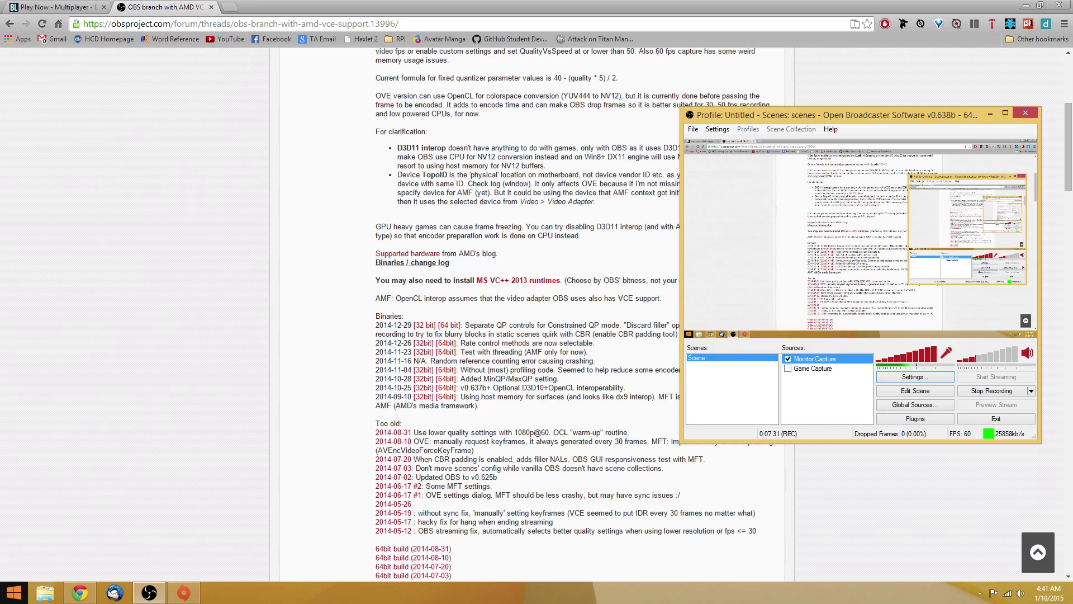
pyautogui.click(13, 593)
pyautogui.click(12, 592)
pyautogui.click(70, 9)
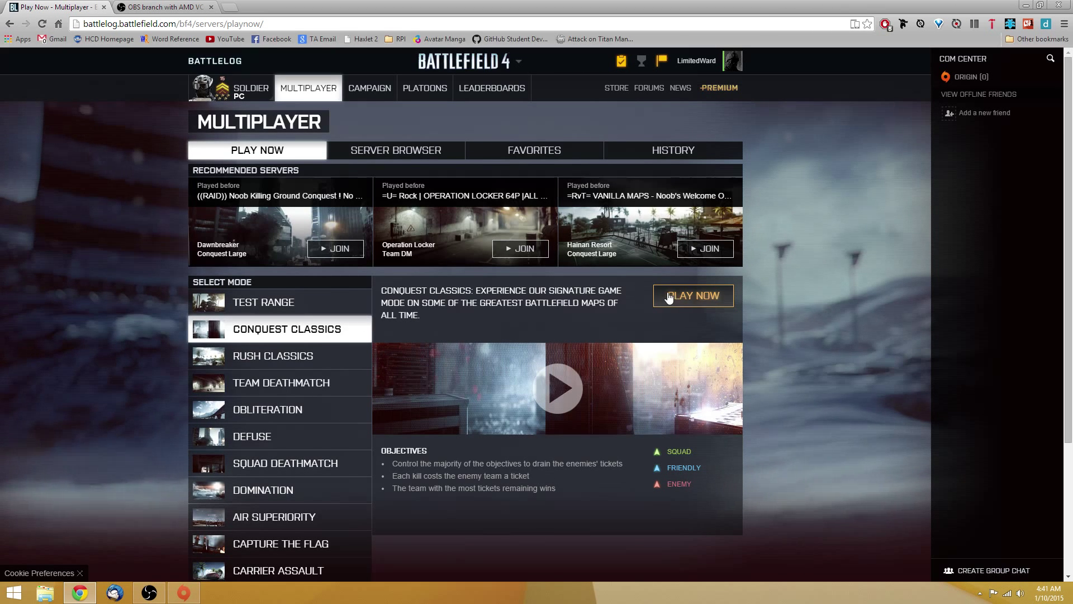
# - Join a Conquest Classics server with PLAY NOW and minimize Origin while Battlefield 4 loads
pyautogui.click(693, 296)
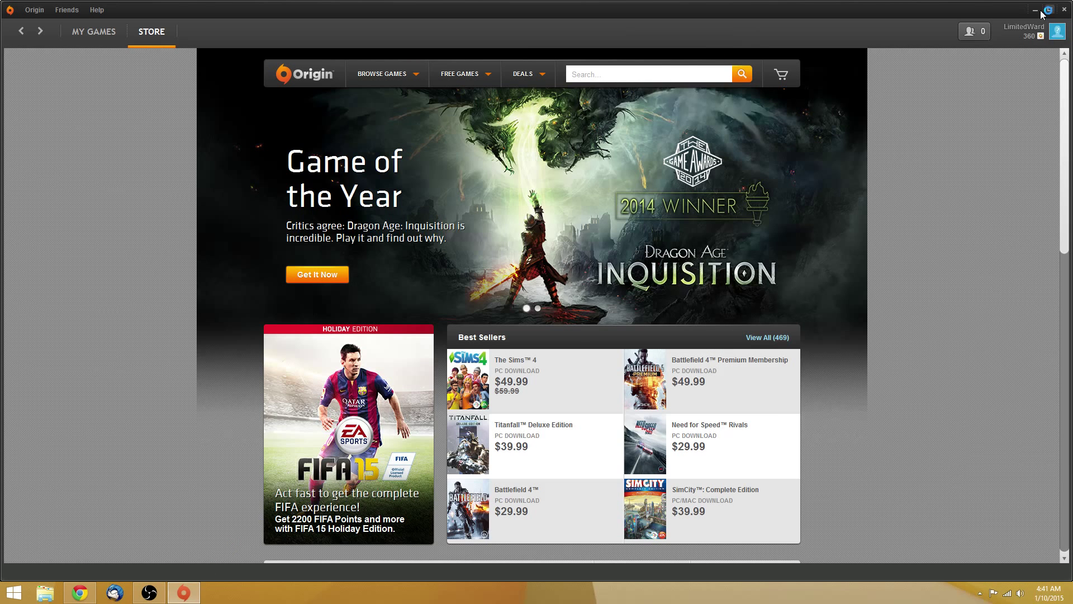
pyautogui.click(1035, 11)
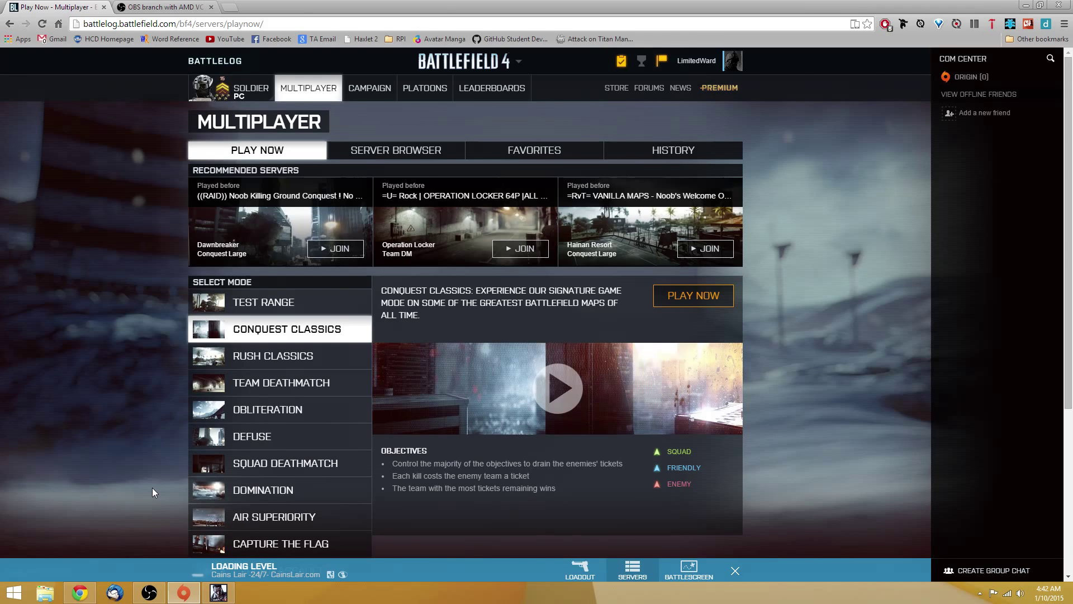
pyautogui.moveTo(218, 592)
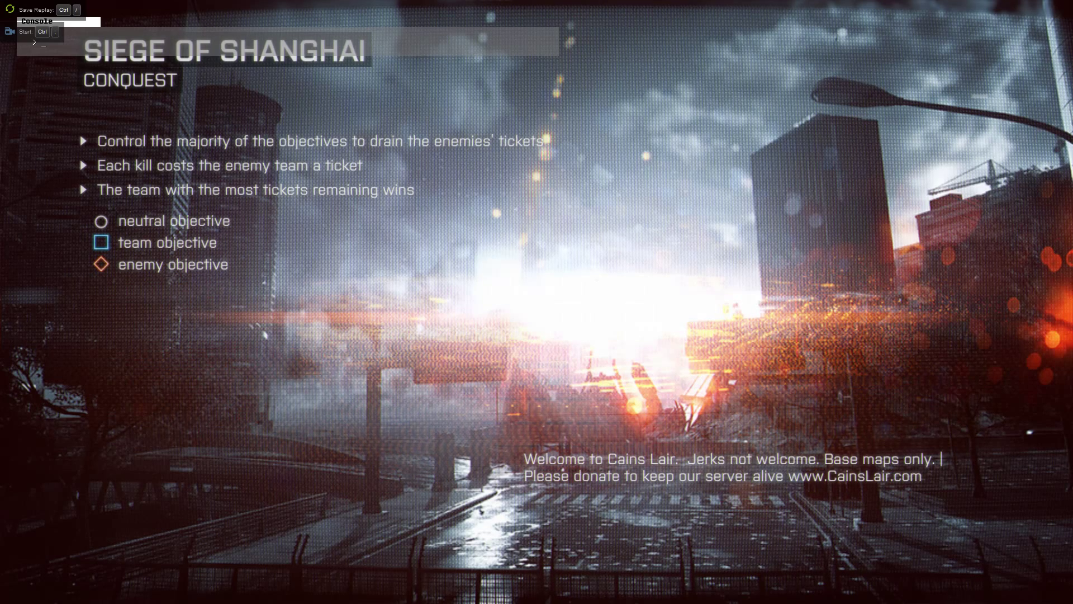
# - Turn on the FPS counter and performance graph with perfoverlay.drawfps 1 and perfoverlay.drawgraph 1
pyautogui.write('perfoverlay.')
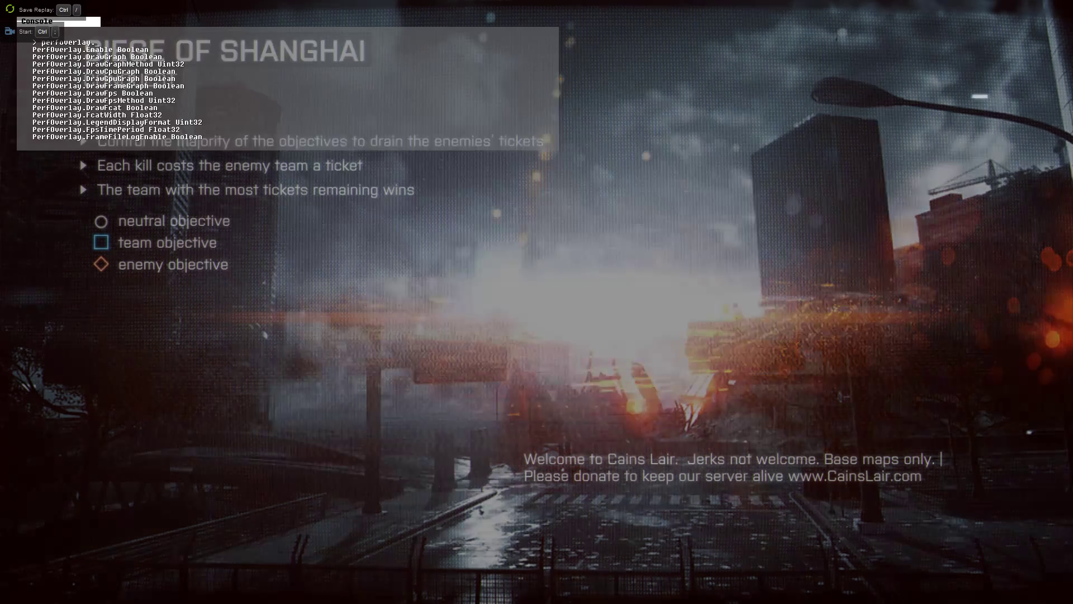
pyautogui.write('drawfps 1')
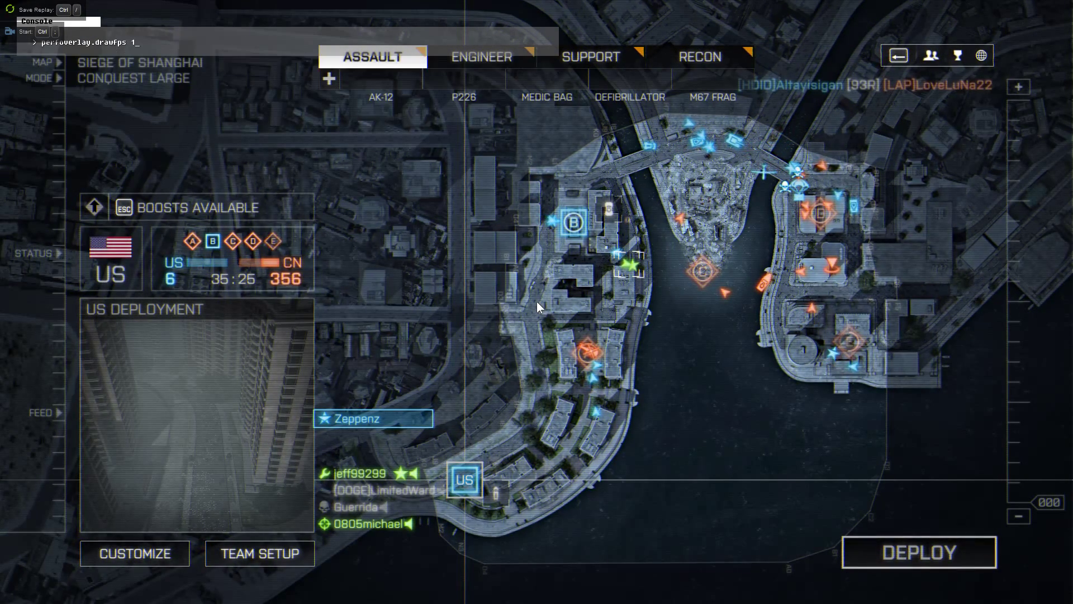
pyautogui.press('Return')
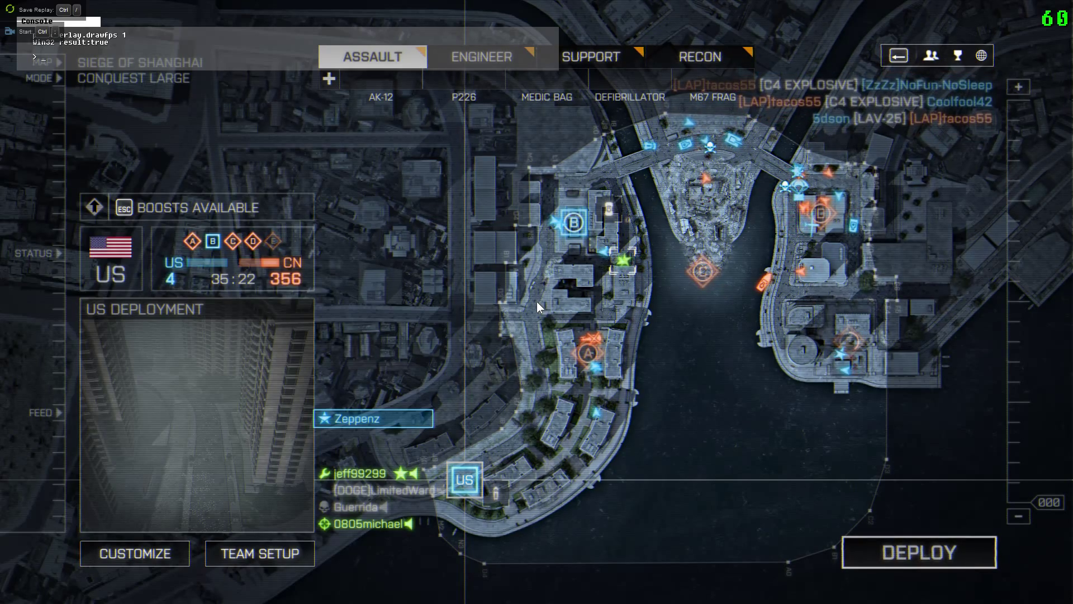
pyautogui.write('pd')
pyautogui.press('BackSpace')
pyautogui.press('BackSpace')
pyautogui.write('perfoverlay')
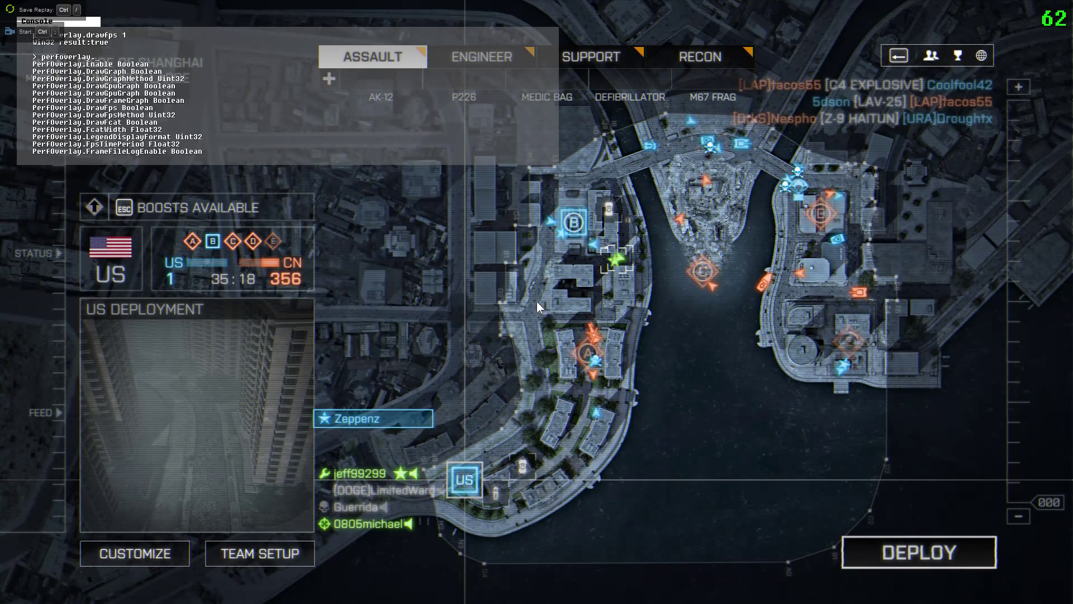
pyautogui.write('.drawgraph 1')
pyautogui.press('Return')
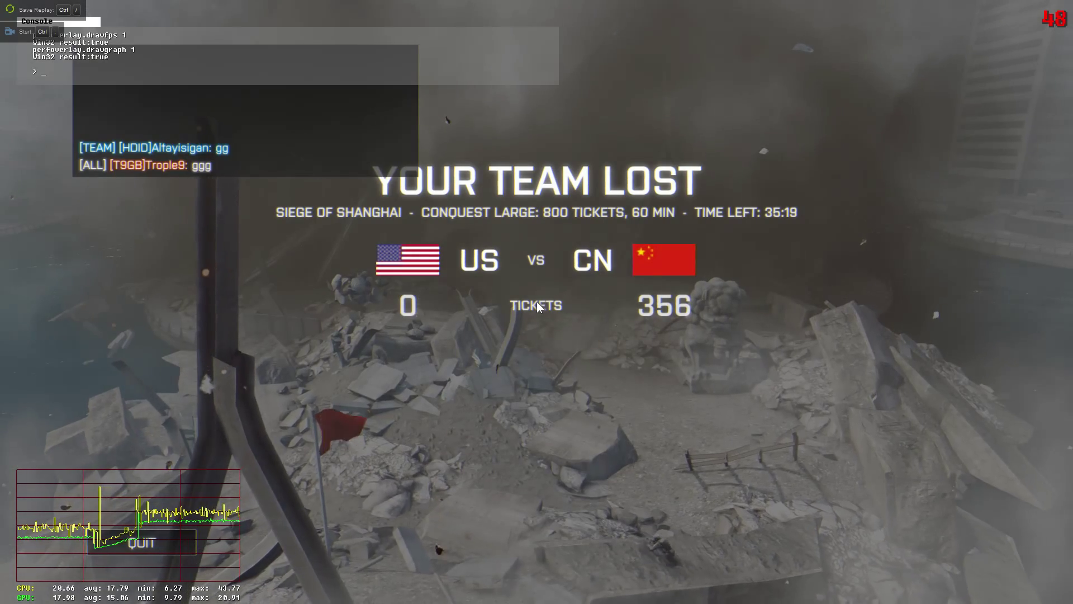
# - Close the console and browse the Awards, Assignments, Unlocks and Progression tabs, returning to Scoreboard
pyautogui.press('`')
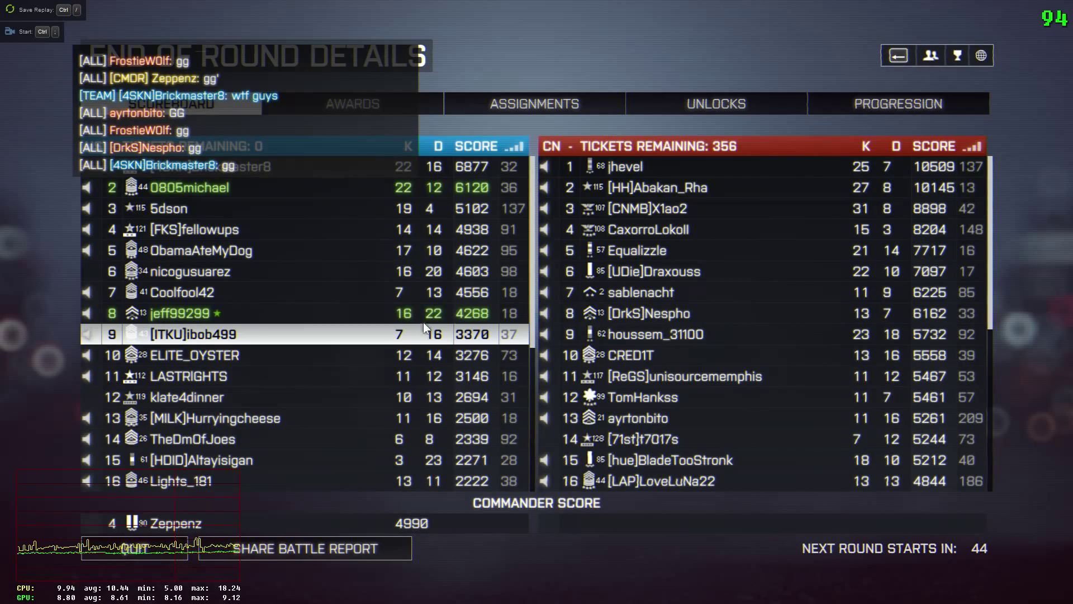
pyautogui.scroll(-5, 428, 221)
pyautogui.click(375, 99)
pyautogui.click(583, 102)
pyautogui.click(699, 106)
pyautogui.click(893, 101)
pyautogui.click(220, 111)
# - Scroll through both team lists, glance at Awards again, and return to the Scoreboard
pyautogui.scroll(-3, 353, 347)
pyautogui.scroll(12, 353, 402)
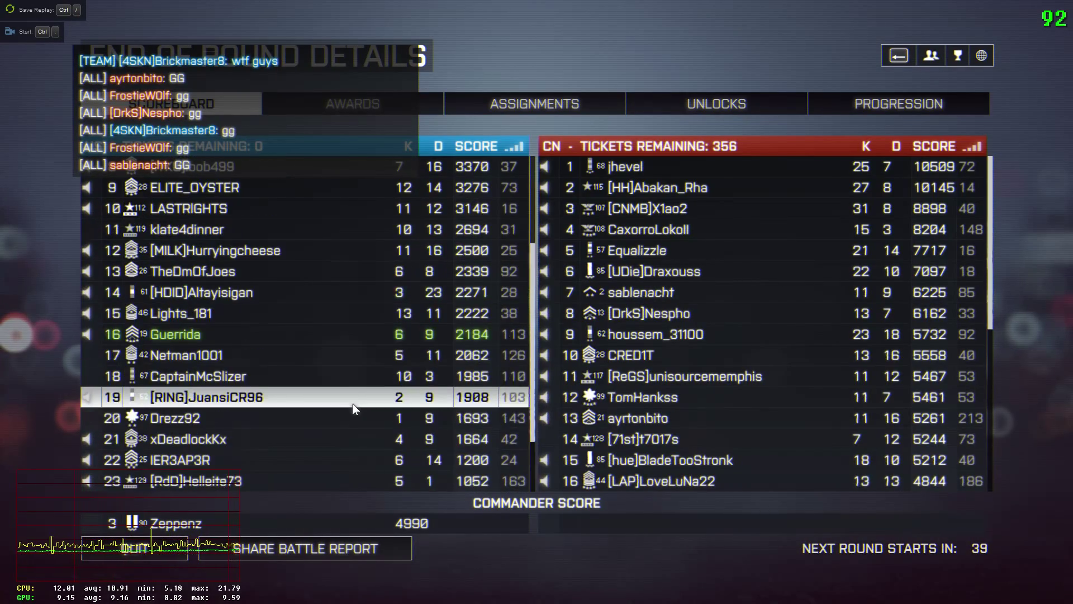
pyautogui.scroll(-12, 338, 316)
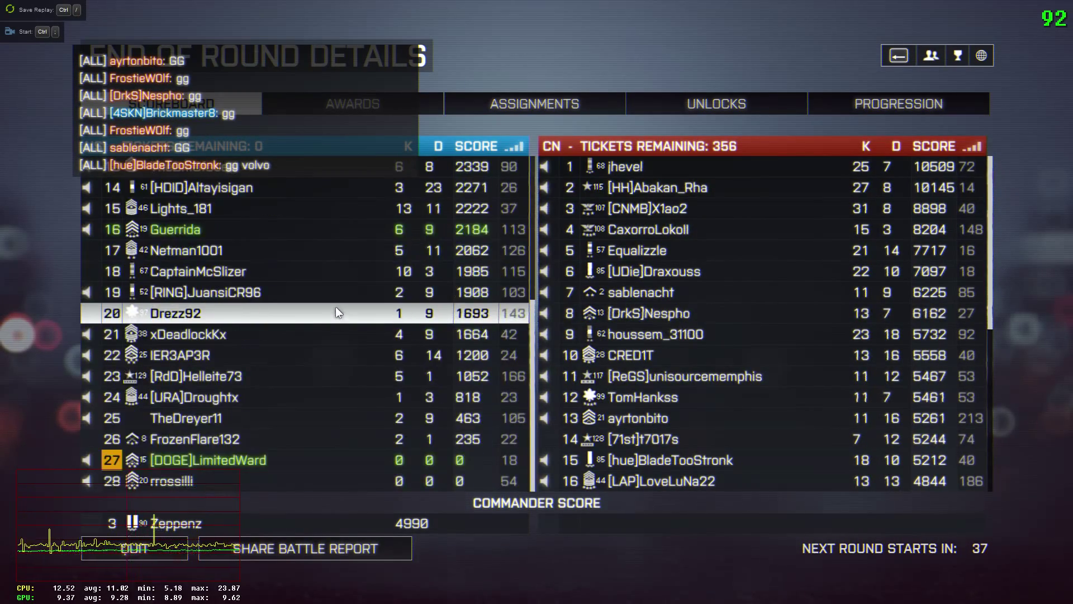
pyautogui.scroll(10, 475, 352)
pyautogui.scroll(1, 471, 336)
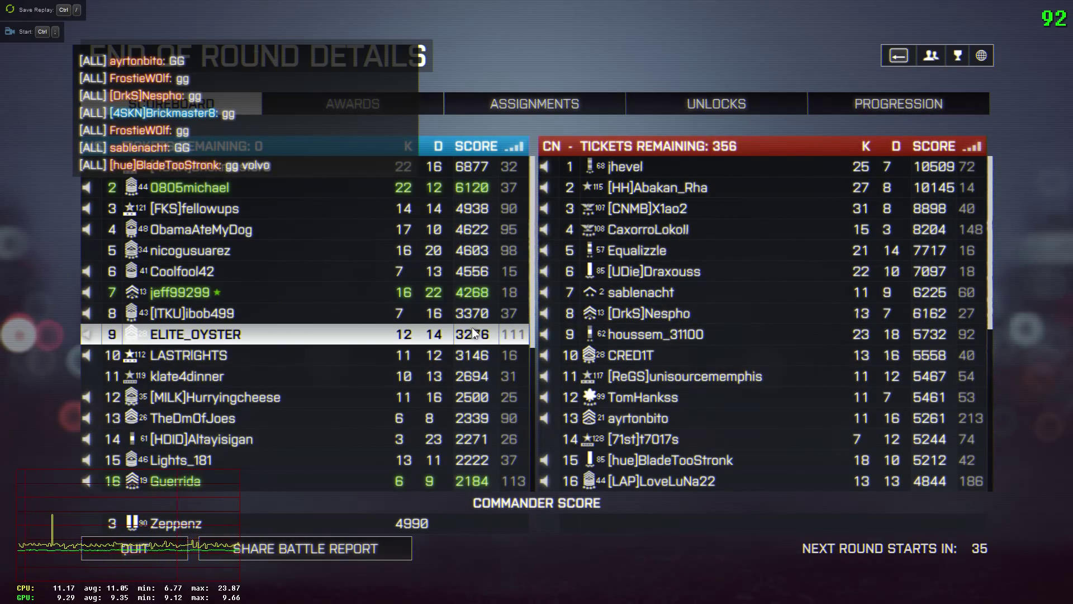
pyautogui.scroll(1, 454, 327)
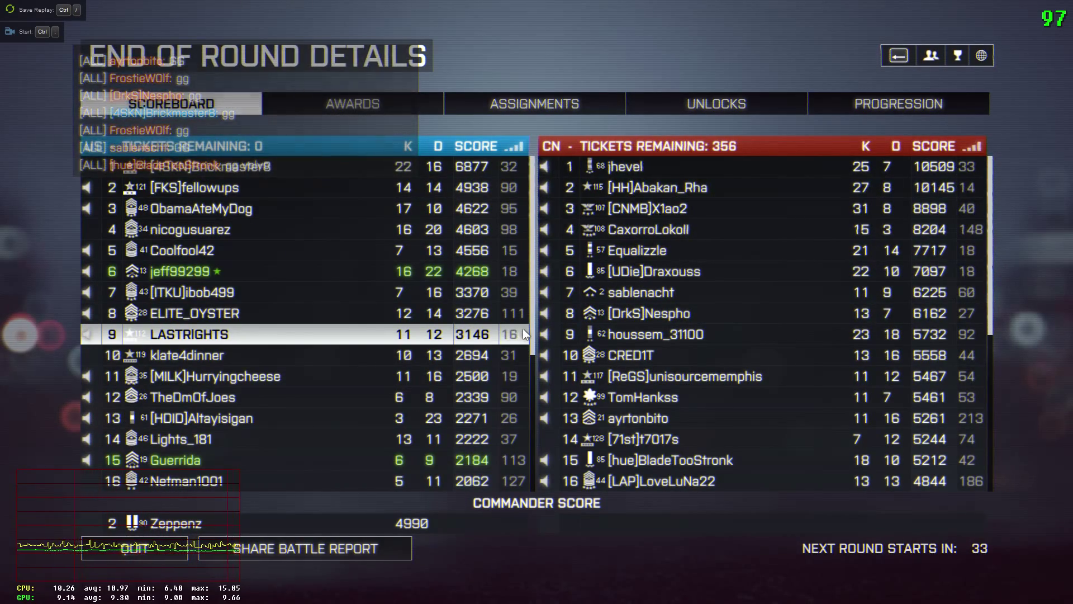
pyautogui.moveTo(531, 330); pyautogui.dragTo(519, 311)
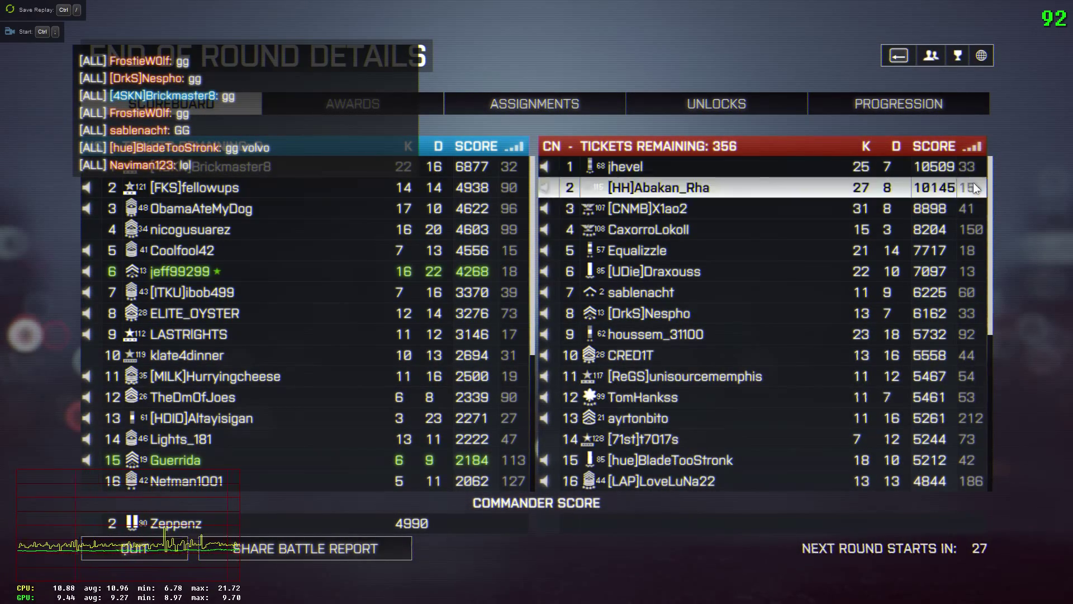
pyautogui.moveTo(991, 189)
pyautogui.mouseDown()
pyautogui.moveTo(981, 329)
pyautogui.moveTo(995, 176)
pyautogui.mouseUp()
pyautogui.scroll(-2, 719, 246)
pyautogui.scroll(2, 710, 226)
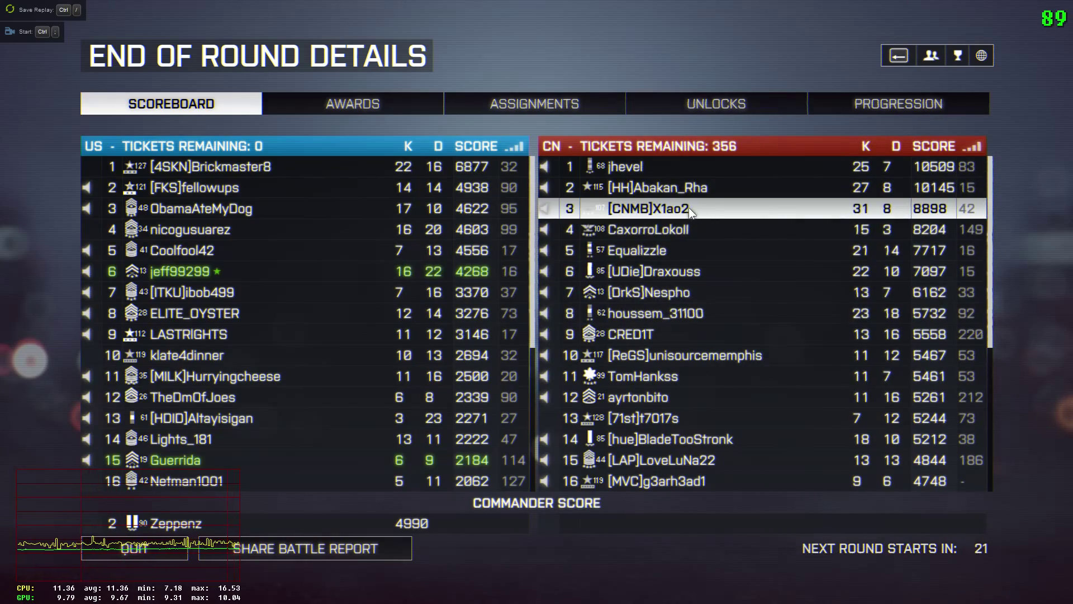
pyautogui.scroll(-5, 696, 199)
pyautogui.scroll(5, 738, 238)
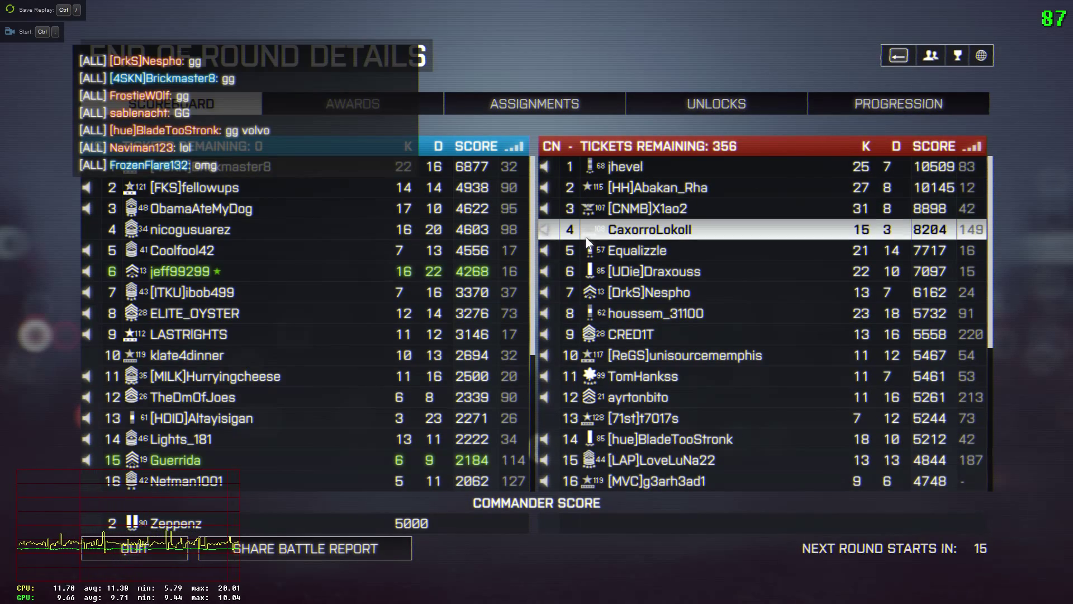
pyautogui.click(368, 101)
pyautogui.click(165, 100)
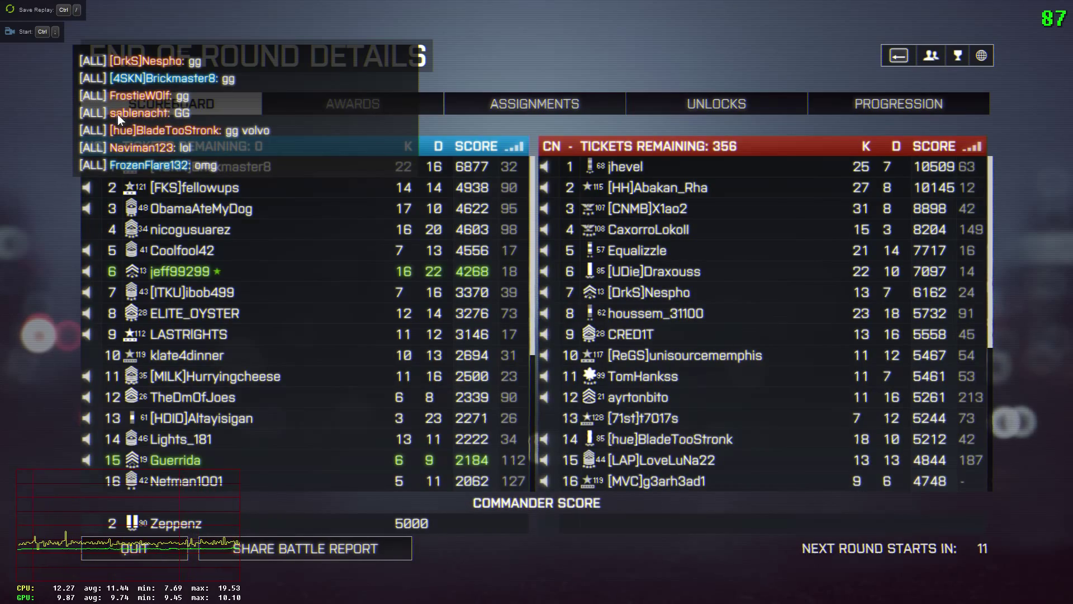